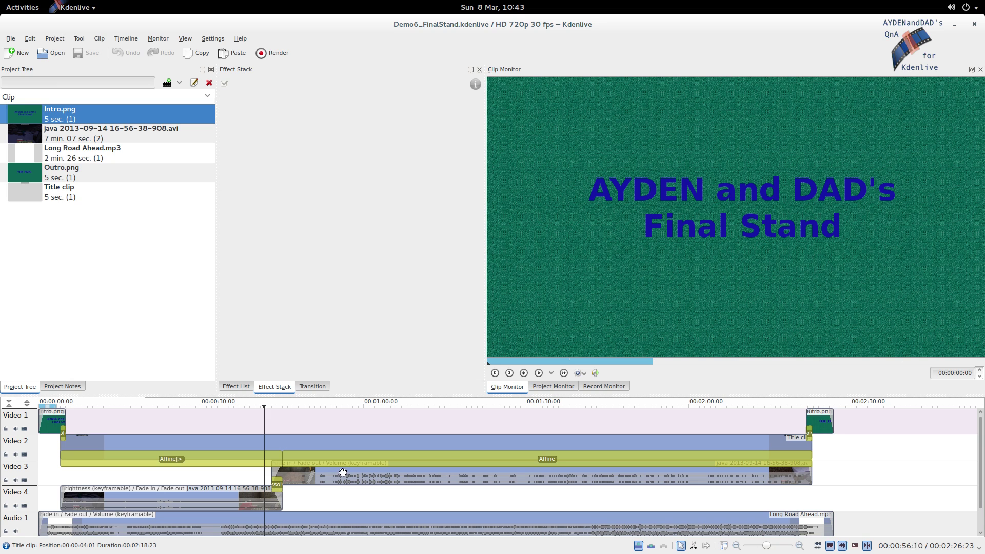
# Move the playhead to the project start and open the Add Clip options
pyautogui.click(48, 443)
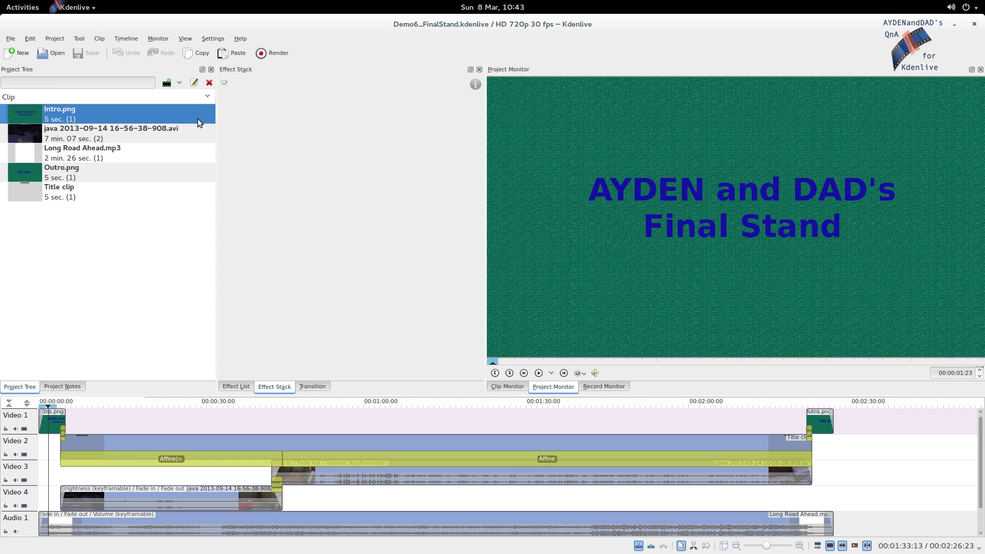
pyautogui.click(179, 84)
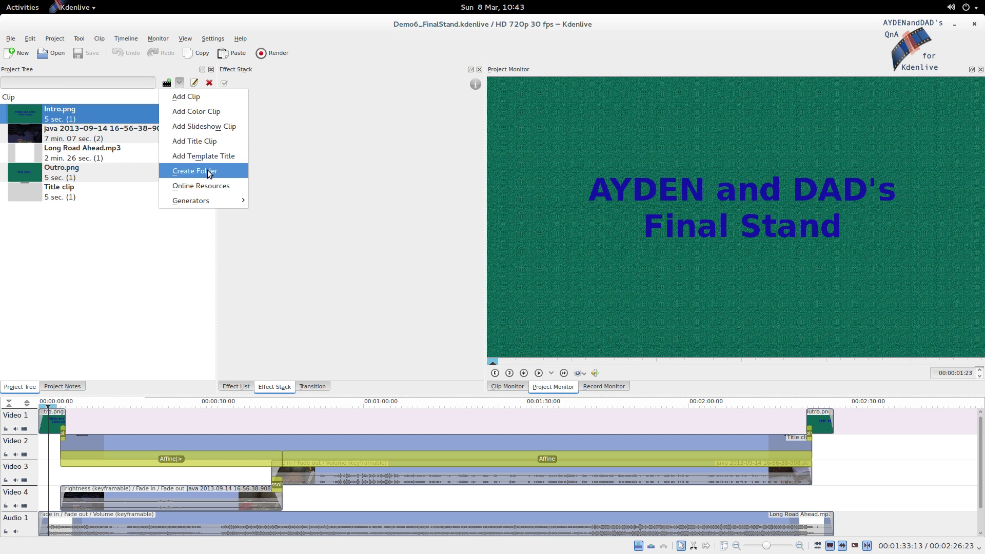
# Create a new title clip with Show background enabled to display the intro frame
pyautogui.click(213, 142)
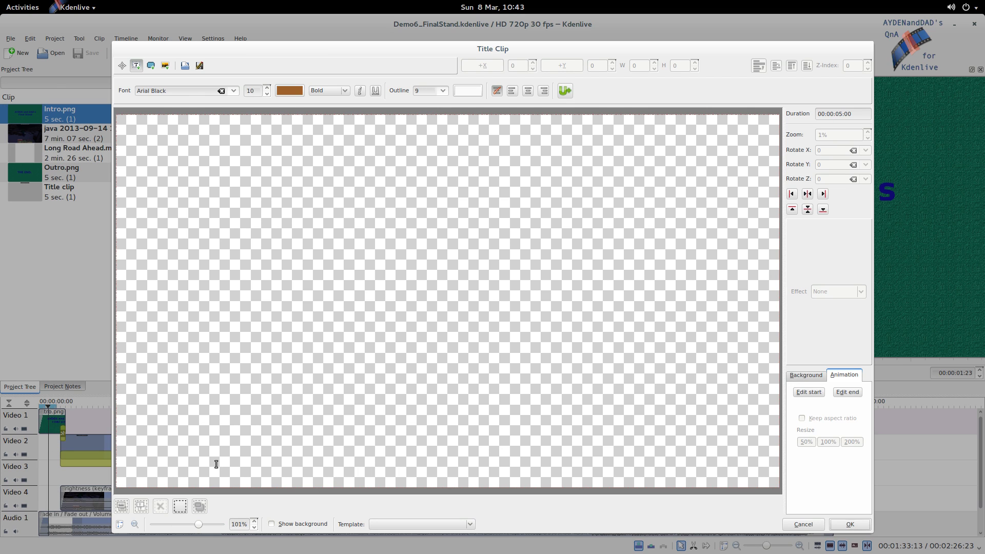
pyautogui.click(273, 524)
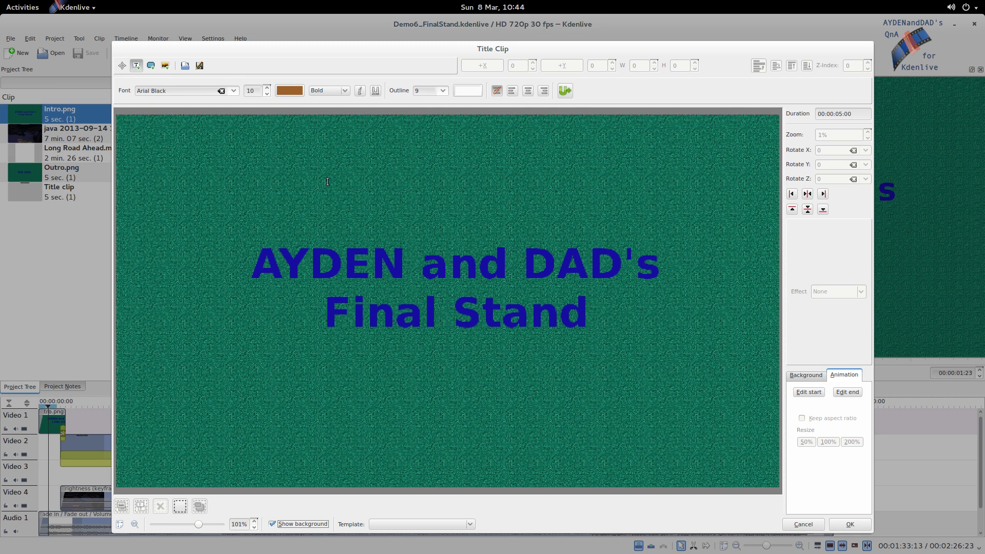
# Type the two-line text 'AYDENand DAD's' / 'Final Stand' near the canvas top
pyautogui.click(313, 164)
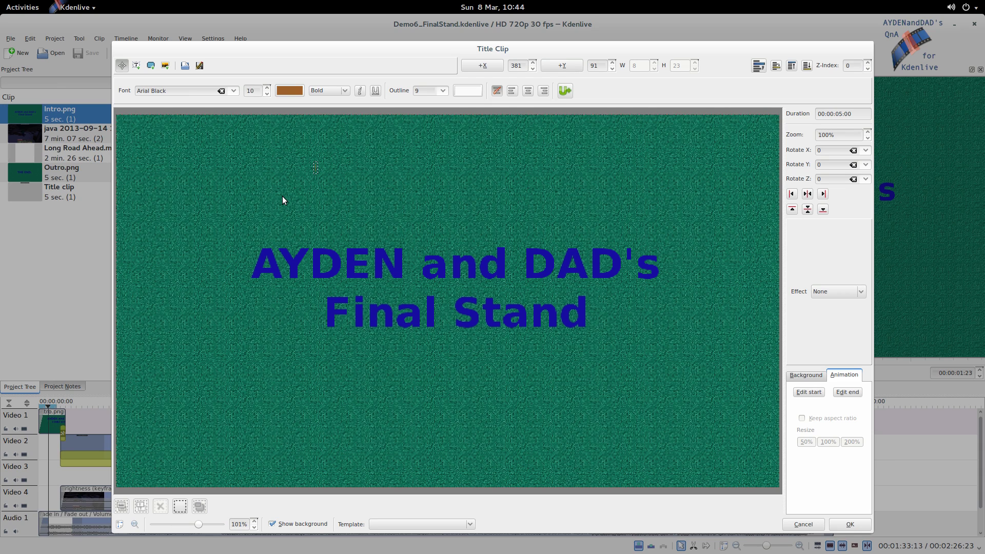
pyautogui.write('AYD')
pyautogui.write('EN')
pyautogui.write('an')
pyautogui.write('d')
pyautogui.write(' Da')
pyautogui.write("D's")
pyautogui.press('Return')
pyautogui.write('Stand')
pyautogui.scroll(2, 258, 91)
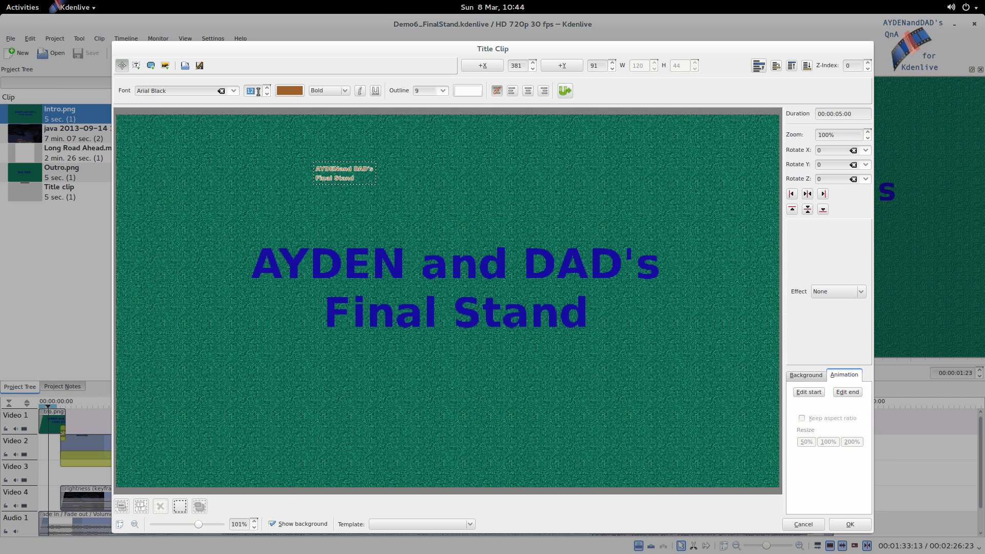
pyautogui.scroll(3, 259, 91)
pyautogui.scroll(6, 259, 91)
pyautogui.scroll(6, 259, 91)
pyautogui.scroll(7, 259, 91)
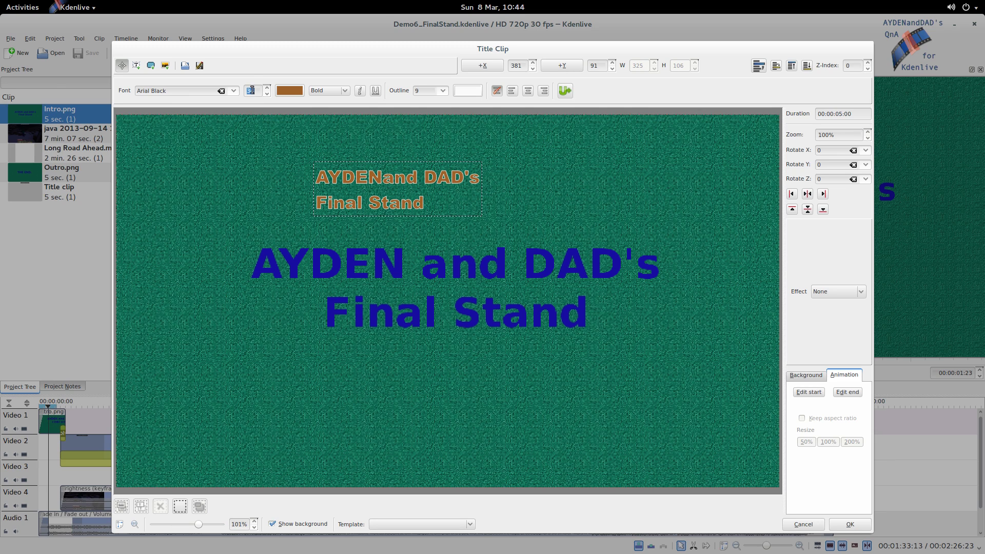
pyautogui.scroll(3, 252, 91)
pyautogui.scroll(3, 252, 90)
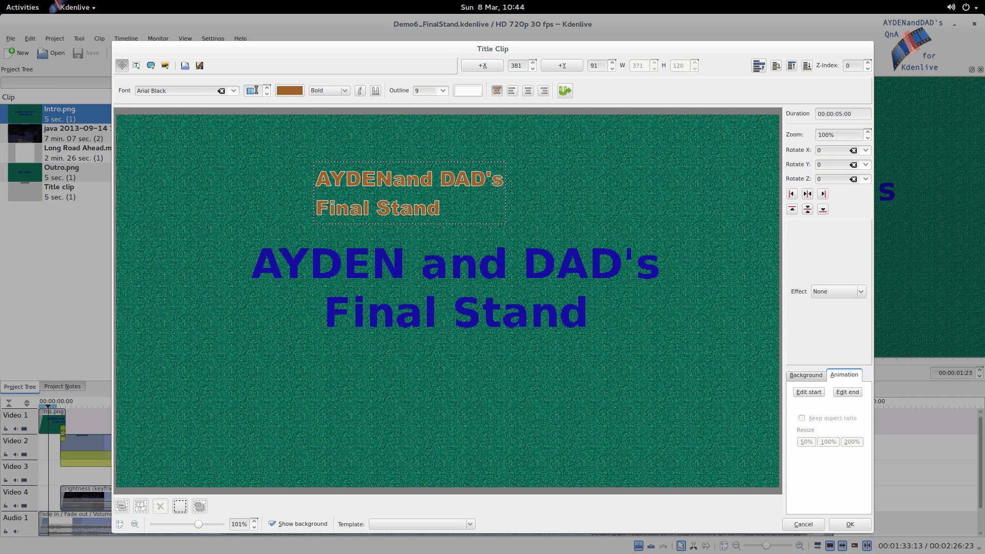
pyautogui.scroll(4, 252, 91)
pyautogui.scroll(4, 252, 91)
pyautogui.scroll(6, 252, 92)
pyautogui.scroll(4, 252, 91)
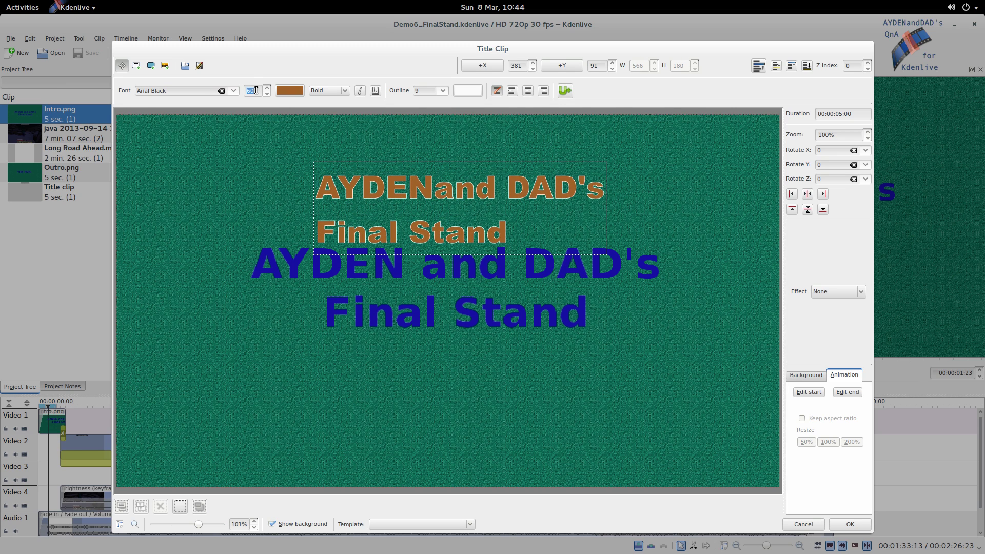
pyautogui.scroll(4, 252, 91)
pyautogui.scroll(8, 252, 91)
pyautogui.scroll(2, 252, 91)
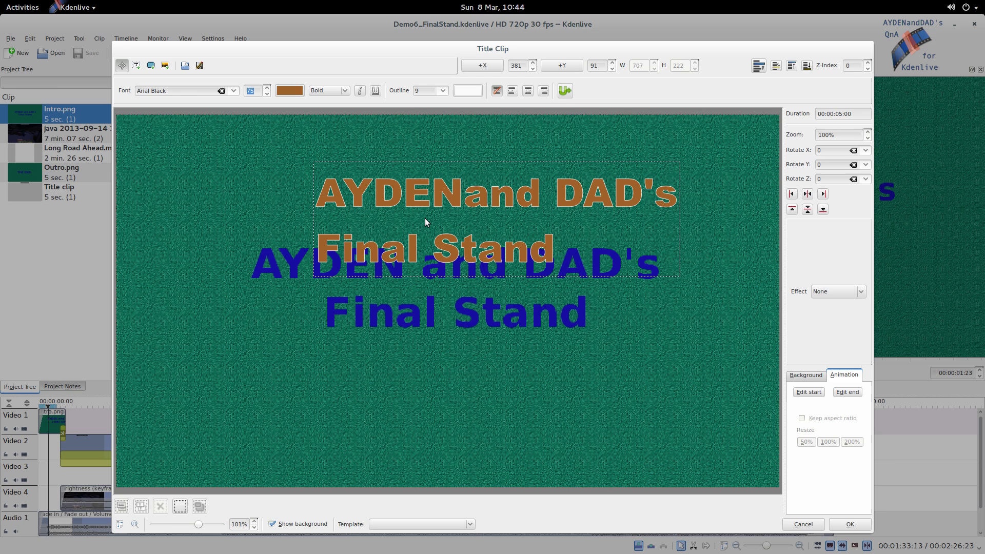
# Enlarge the orange title text to about size 83 and move it onto the centre lettering
pyautogui.moveTo(428, 219); pyautogui.dragTo(376, 243)
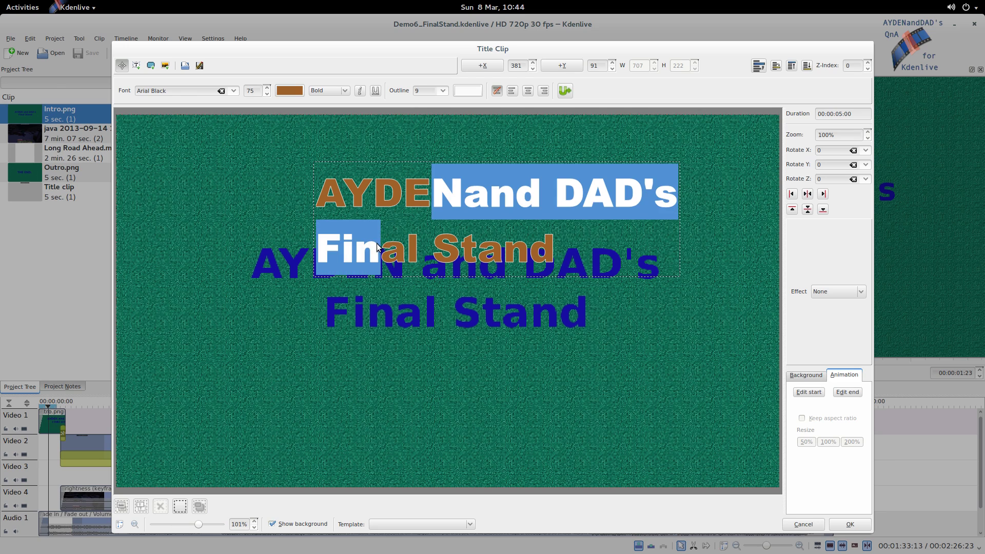
pyautogui.click(421, 123)
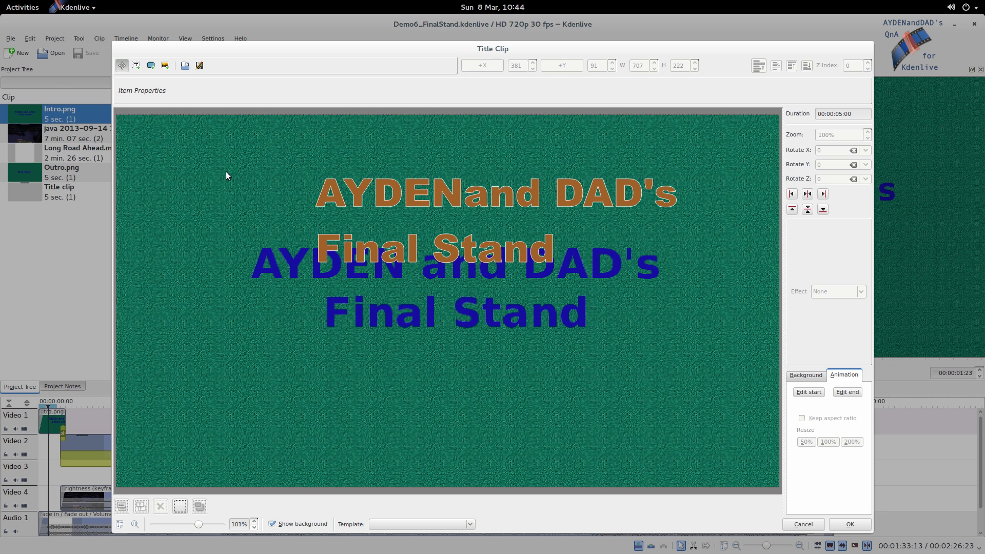
pyautogui.click(448, 217)
pyautogui.moveTo(449, 218); pyautogui.dragTo(389, 287)
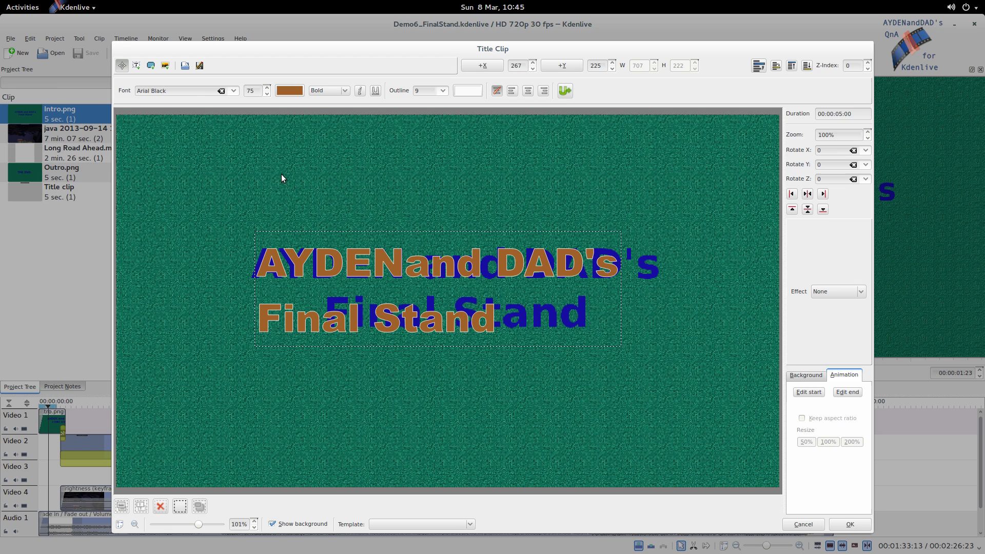
pyautogui.scroll(2, 257, 92)
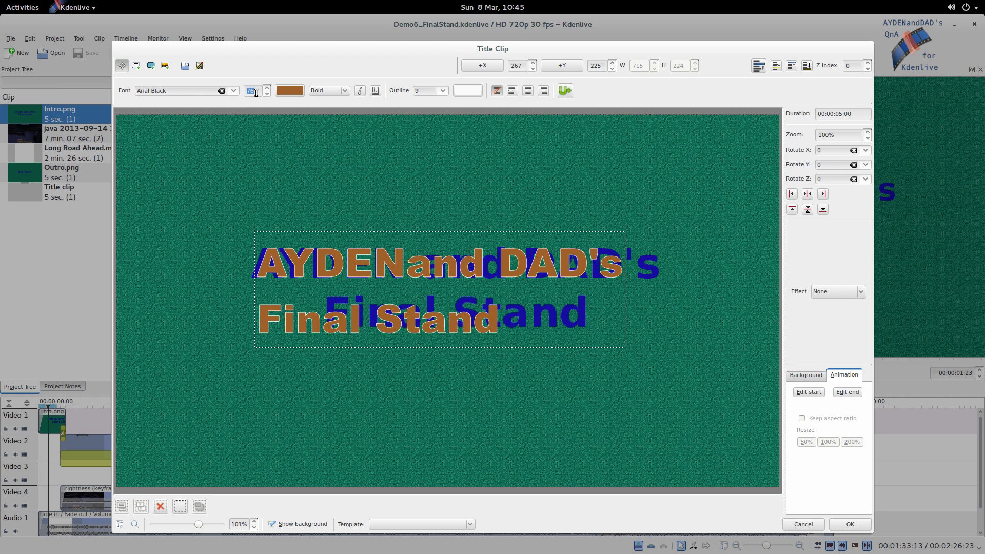
pyautogui.scroll(2, 256, 92)
pyautogui.scroll(2, 256, 92)
pyautogui.scroll(1, 255, 92)
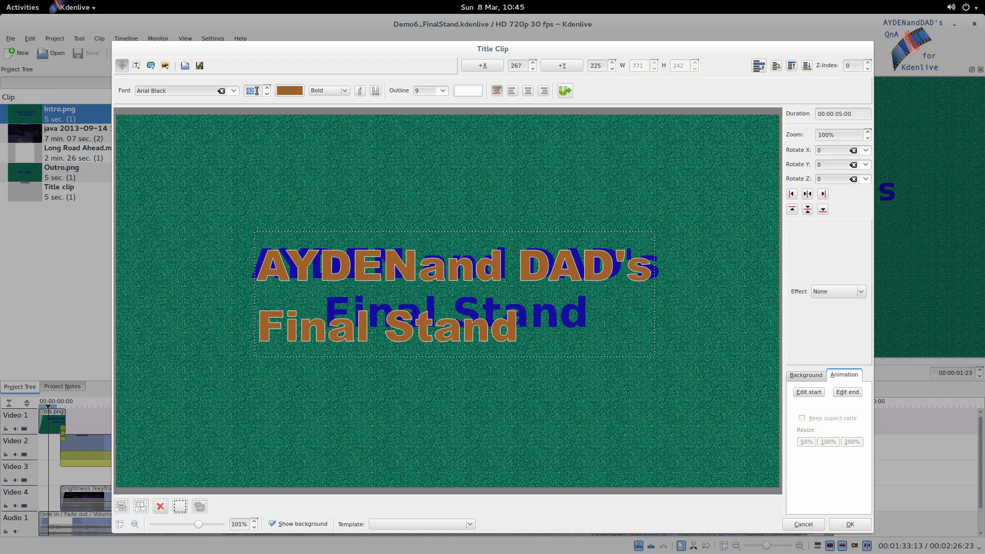
pyautogui.scroll(1, 257, 91)
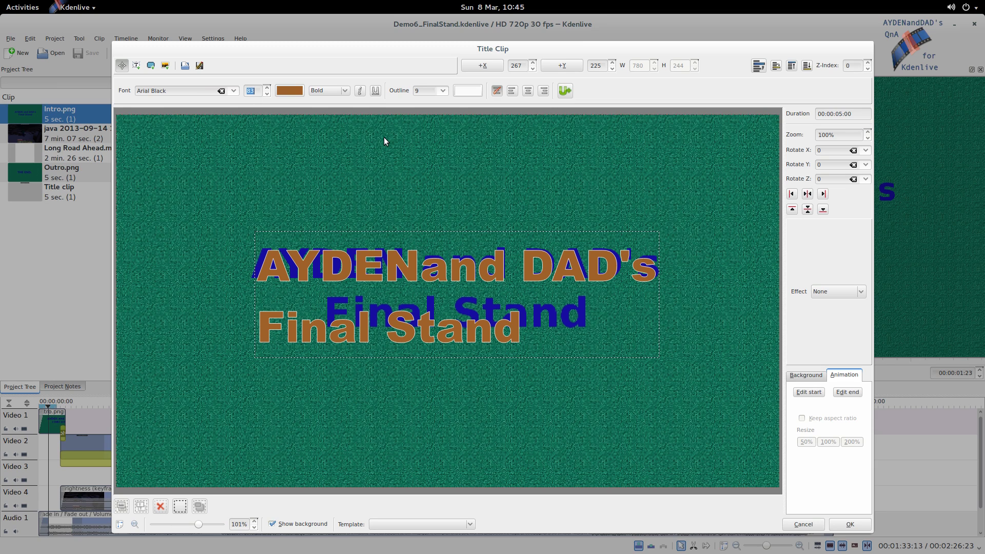
# Colour the title text with the blue sampled from the intro lettering
pyautogui.click(292, 90)
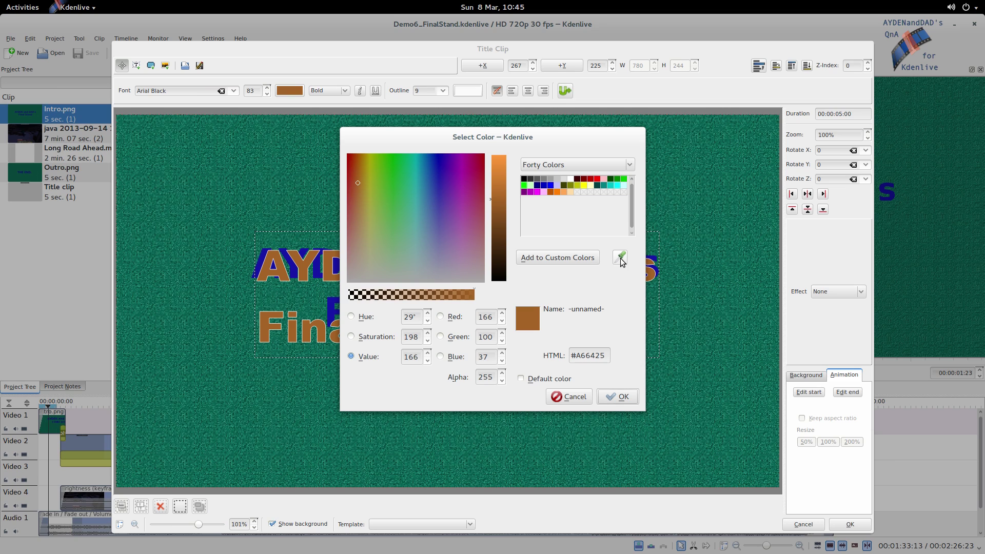
pyautogui.click(621, 258)
pyautogui.click(317, 270)
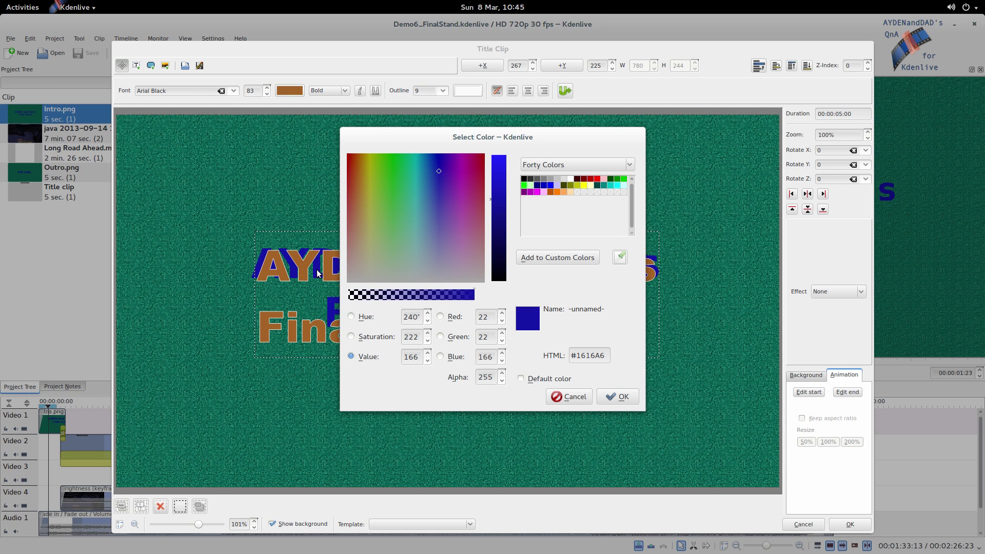
pyautogui.click(617, 396)
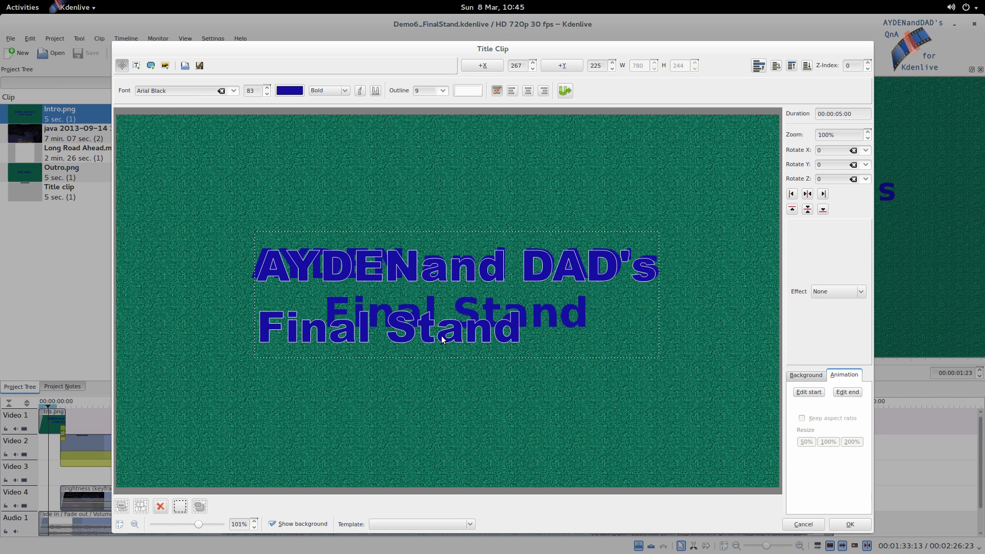
pyautogui.doubleClick(423, 273)
# Centre-align the two title lines and reduce the font size from 83 to 81
pyautogui.click(436, 299)
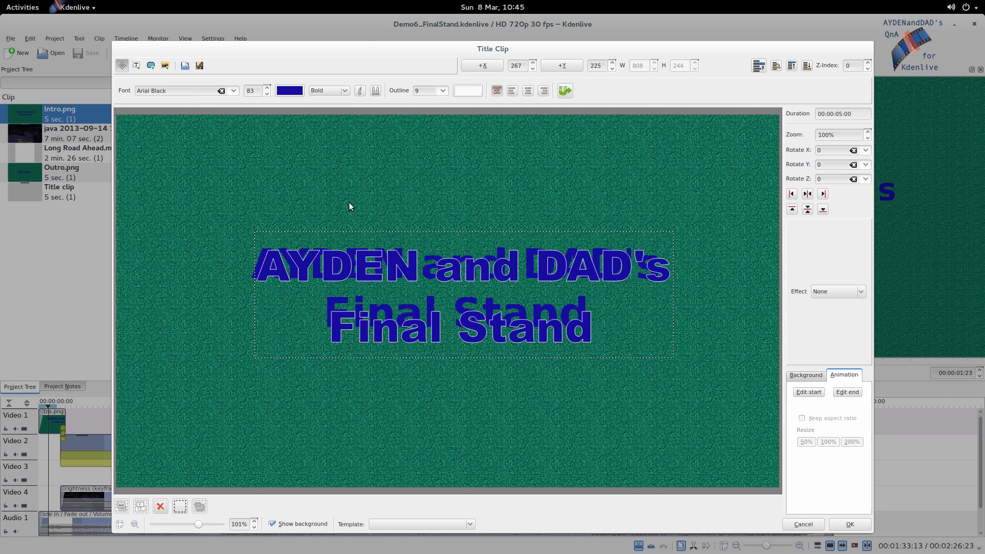
pyautogui.scroll(-1, 249, 91)
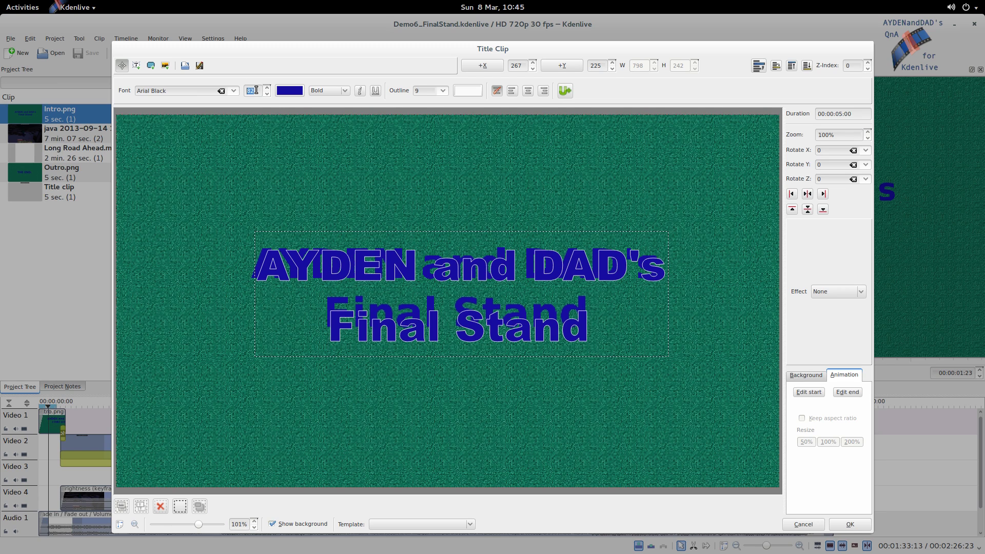
pyautogui.scroll(-1, 251, 92)
pyautogui.scroll(-1, 252, 90)
pyautogui.scroll(1, 257, 91)
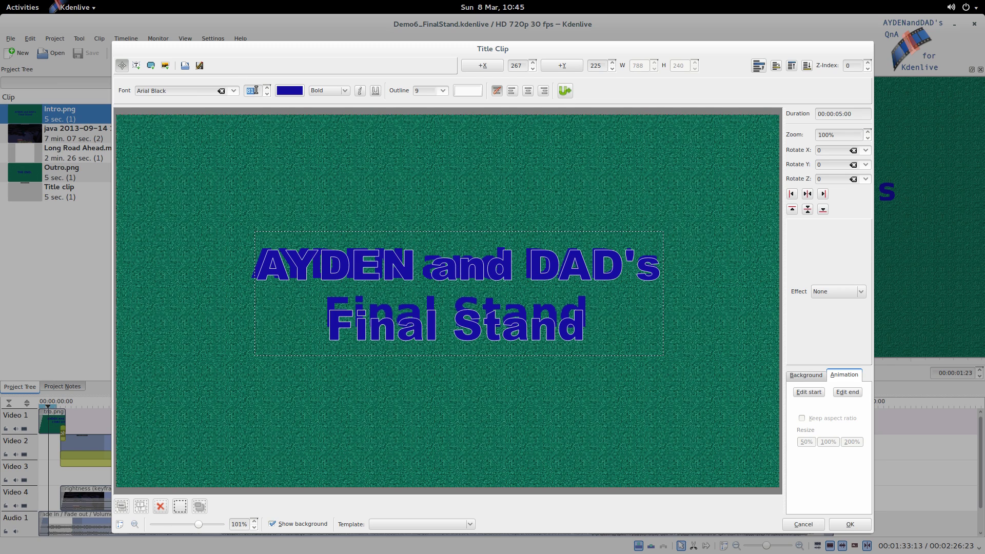
pyautogui.click(417, 301)
# Set the title outline colour to black and turn off Show background
pyautogui.click(463, 89)
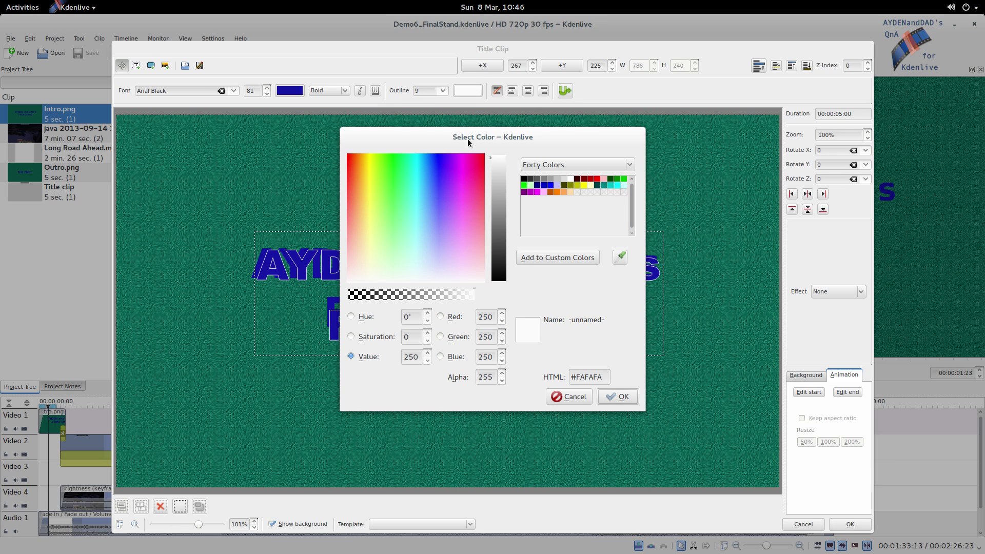
pyautogui.click(503, 273)
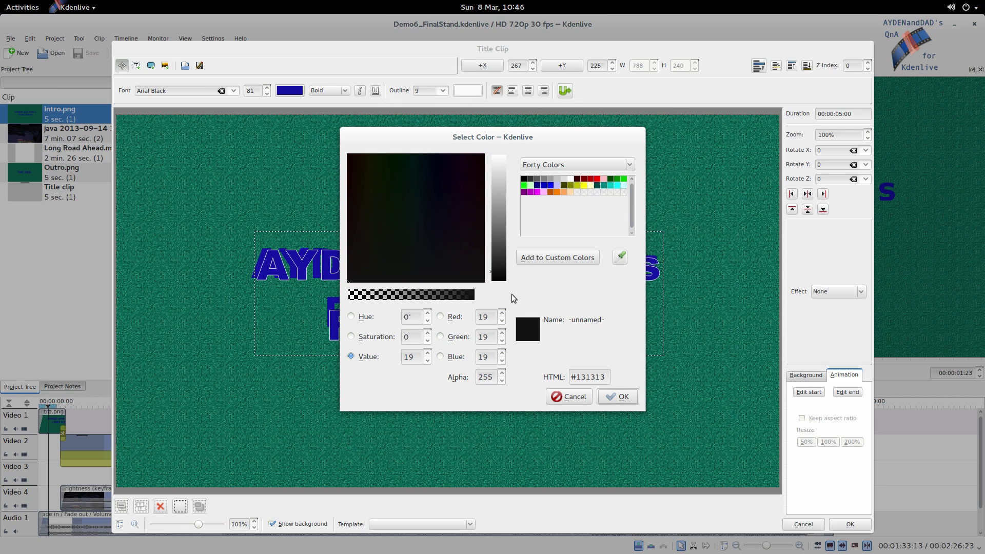
pyautogui.click(620, 396)
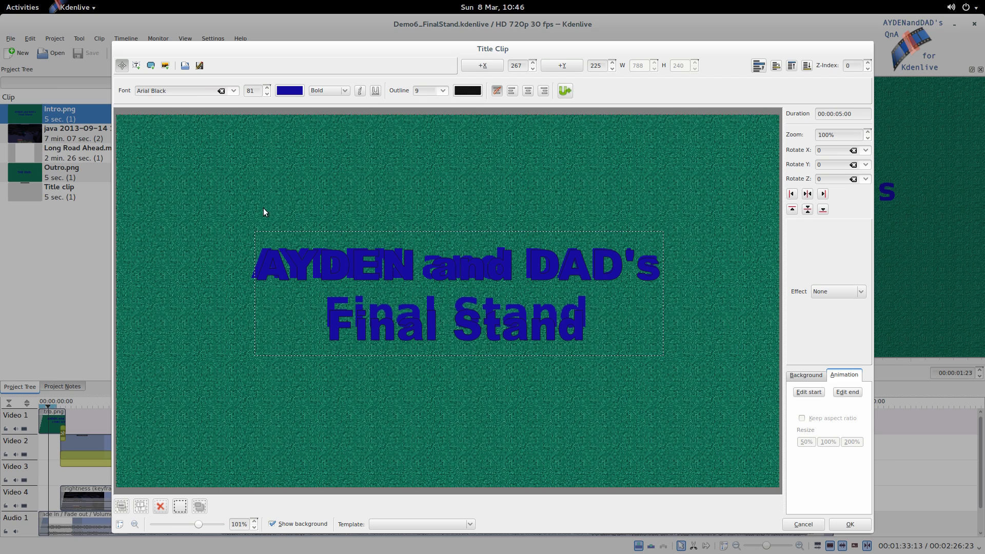
pyautogui.click(274, 525)
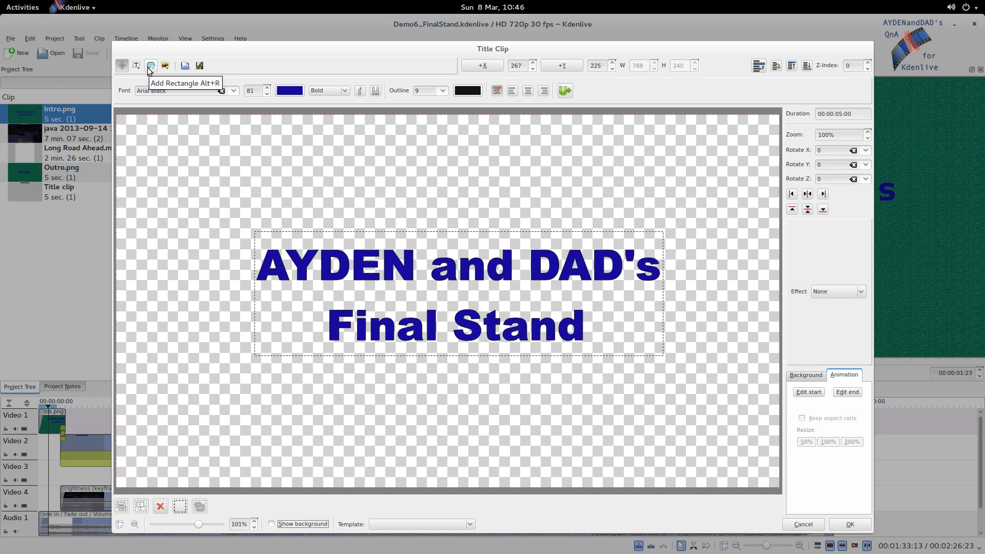
# Draw a rectangle and stretch its edges to fill the full 1286x720 frame
pyautogui.click(151, 68)
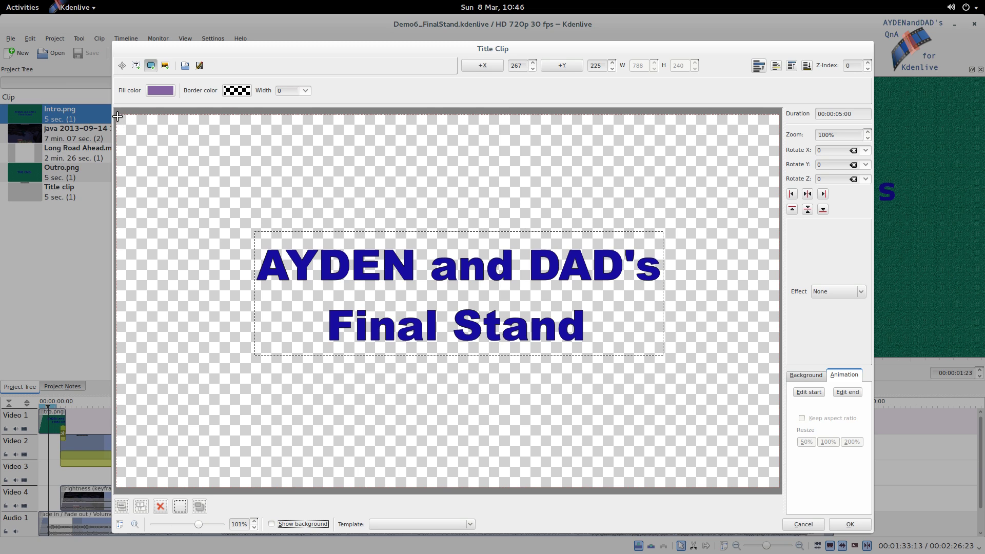
pyautogui.moveTo(118, 116); pyautogui.dragTo(171, 167)
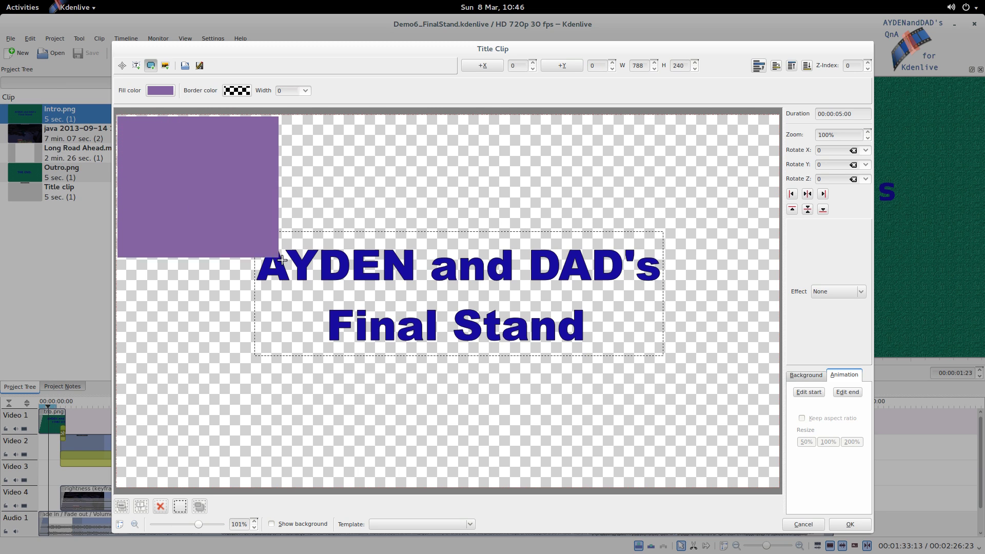
pyautogui.moveTo(171, 166)
pyautogui.mouseDown()
pyautogui.moveTo(744, 453)
pyautogui.moveTo(779, 488)
pyautogui.mouseUp()
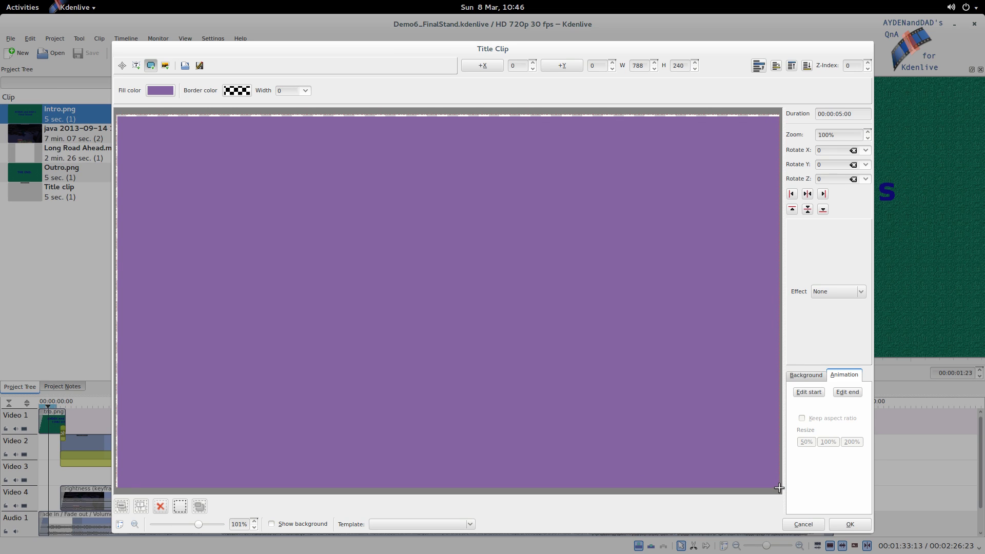
pyautogui.moveTo(779, 487); pyautogui.dragTo(777, 487)
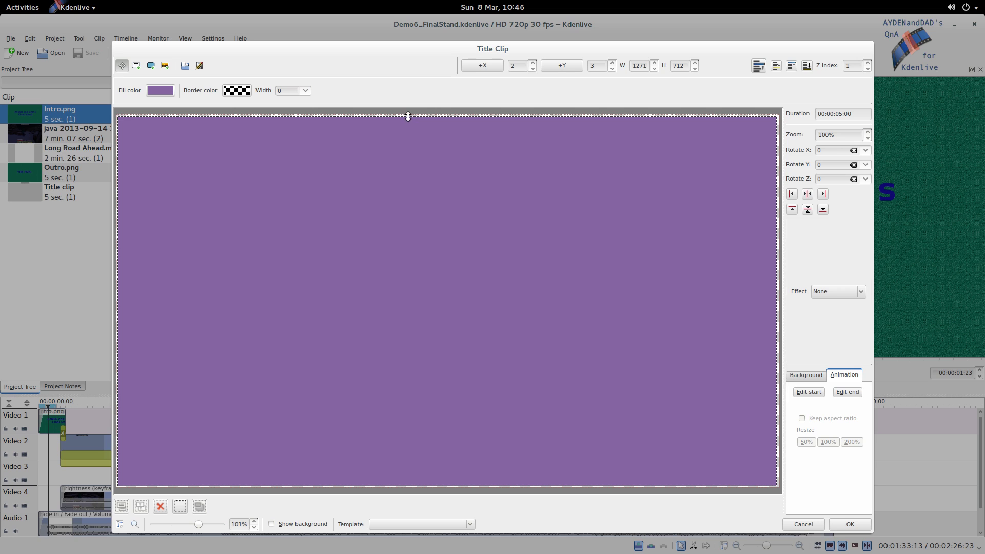
pyautogui.moveTo(408, 117); pyautogui.dragTo(406, 117)
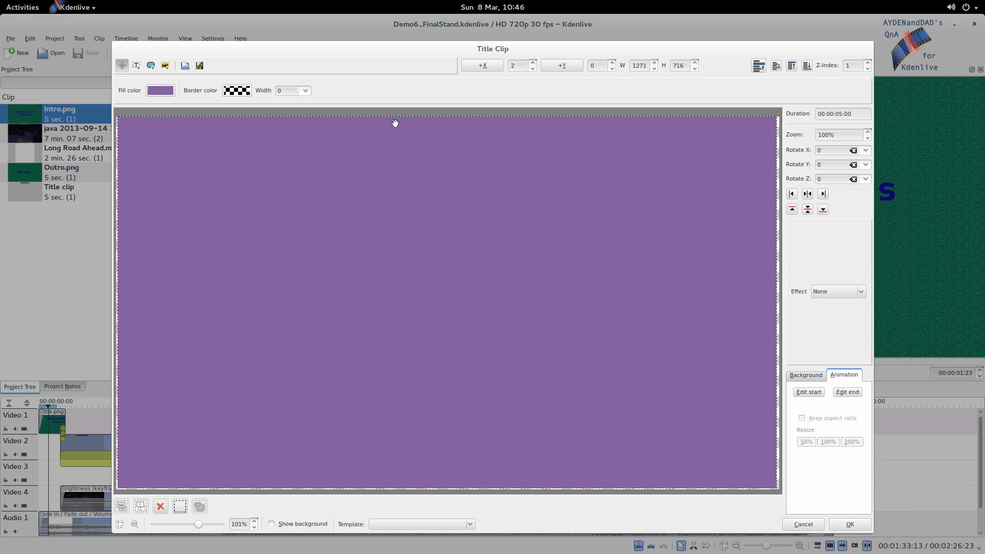
pyautogui.click(116, 227)
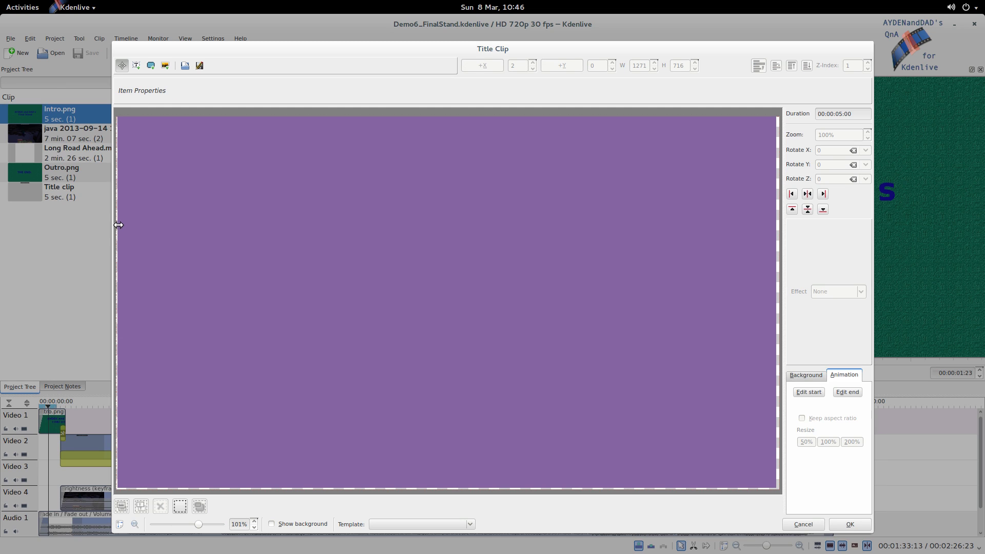
pyautogui.moveTo(117, 224); pyautogui.dragTo(113, 225)
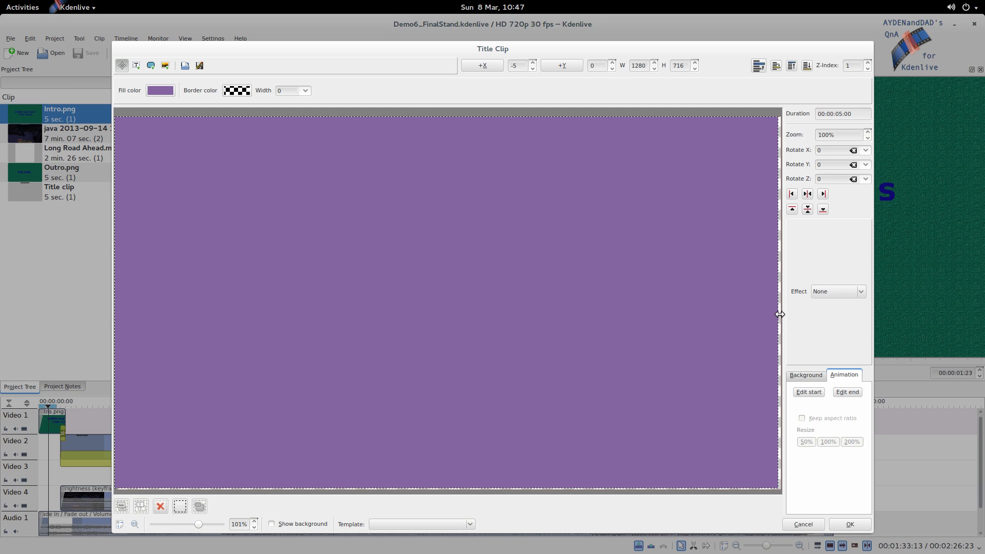
pyautogui.moveTo(777, 314); pyautogui.dragTo(780, 315)
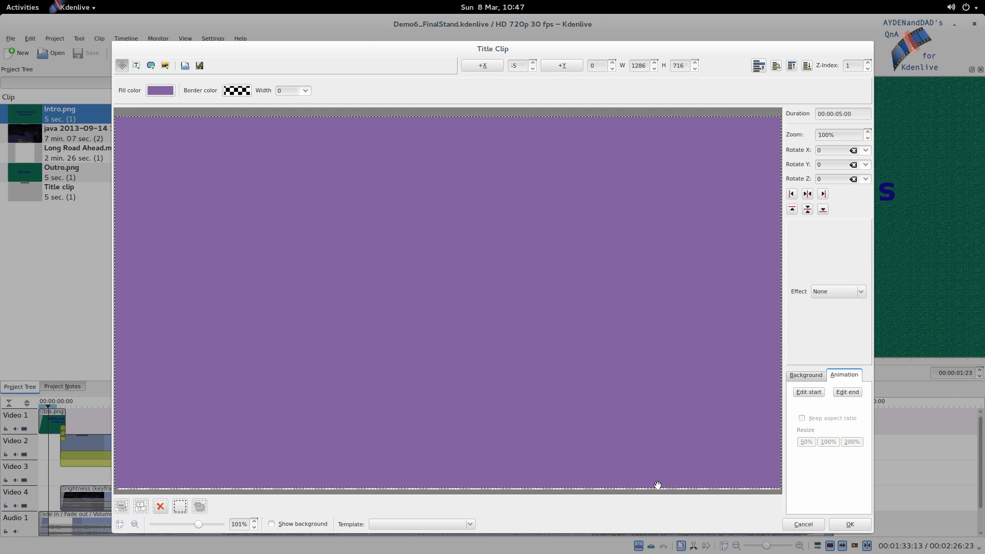
pyautogui.moveTo(658, 487); pyautogui.dragTo(660, 491)
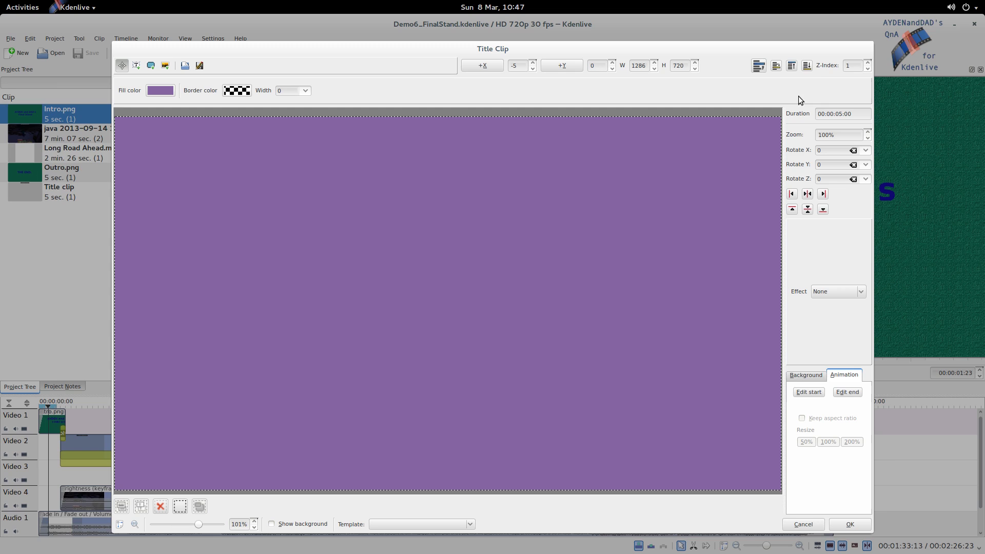
# Send the rectangle to the back, fill it dark green #2E7B40, and create the title clip
pyautogui.click(807, 69)
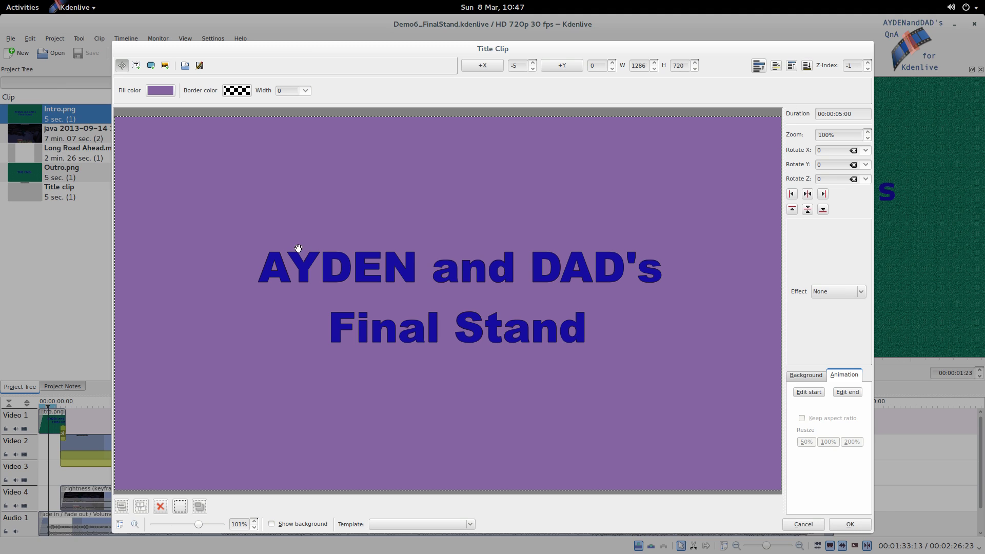
pyautogui.click(163, 90)
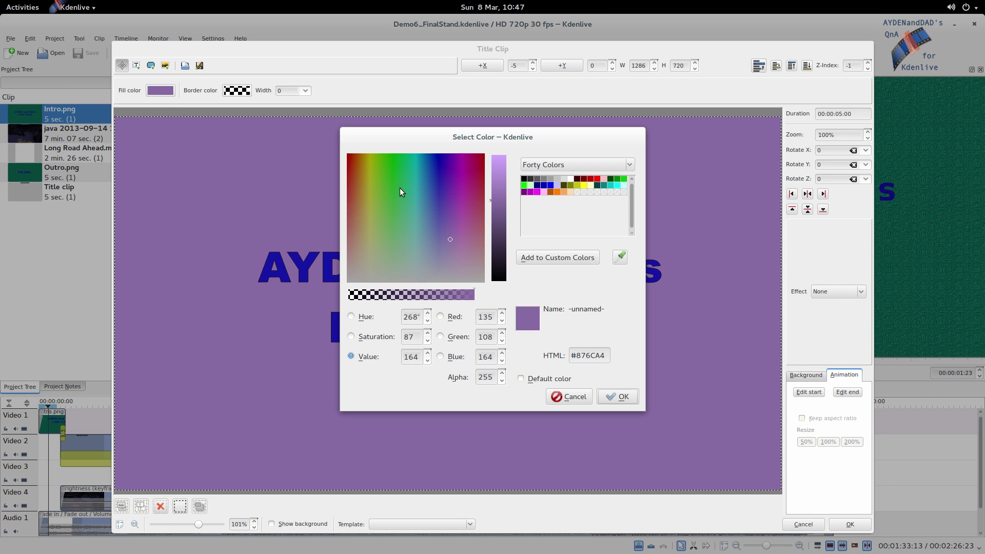
pyautogui.click(398, 204)
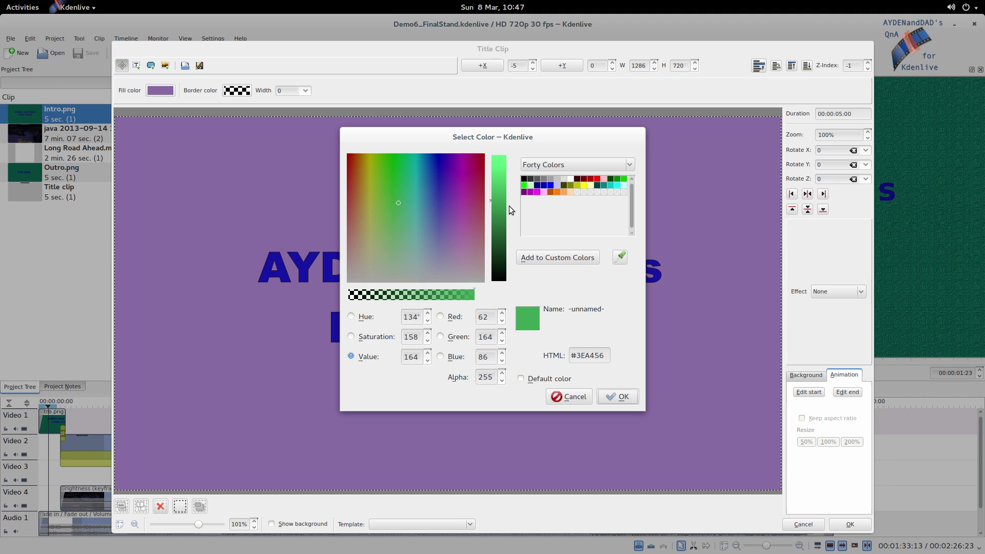
pyautogui.moveTo(503, 207)
pyautogui.mouseDown()
pyautogui.moveTo(502, 236)
pyautogui.moveTo(502, 219)
pyautogui.mouseUp()
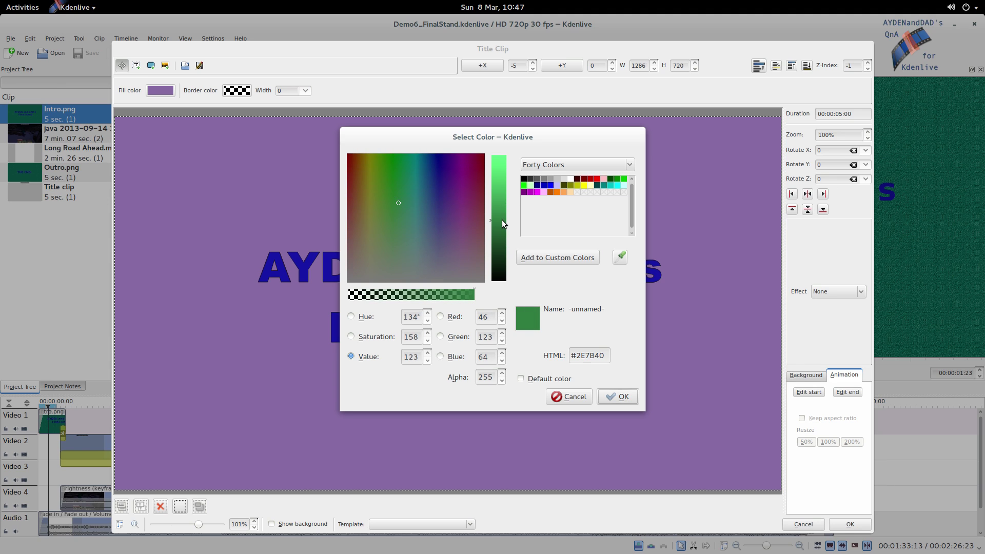
pyautogui.click(618, 396)
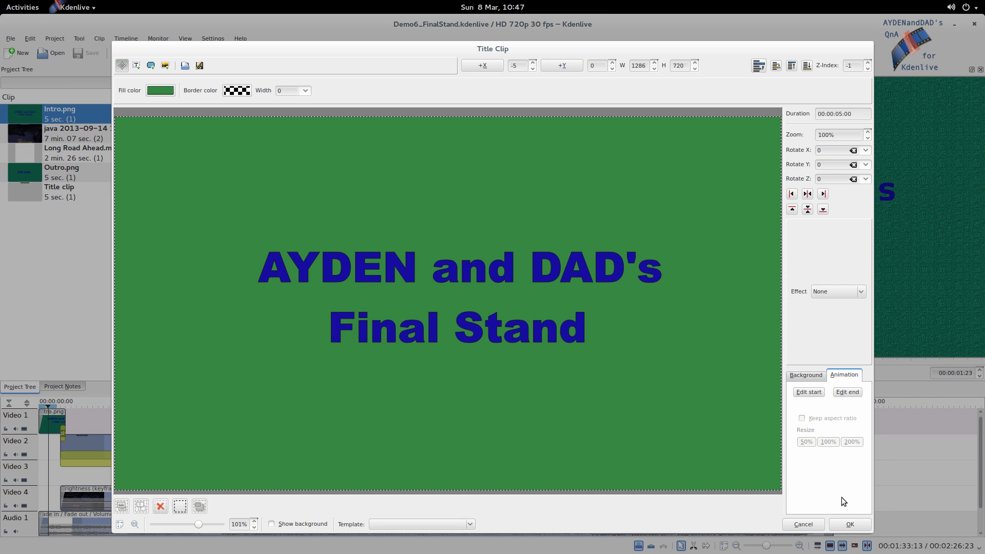
pyautogui.click(851, 526)
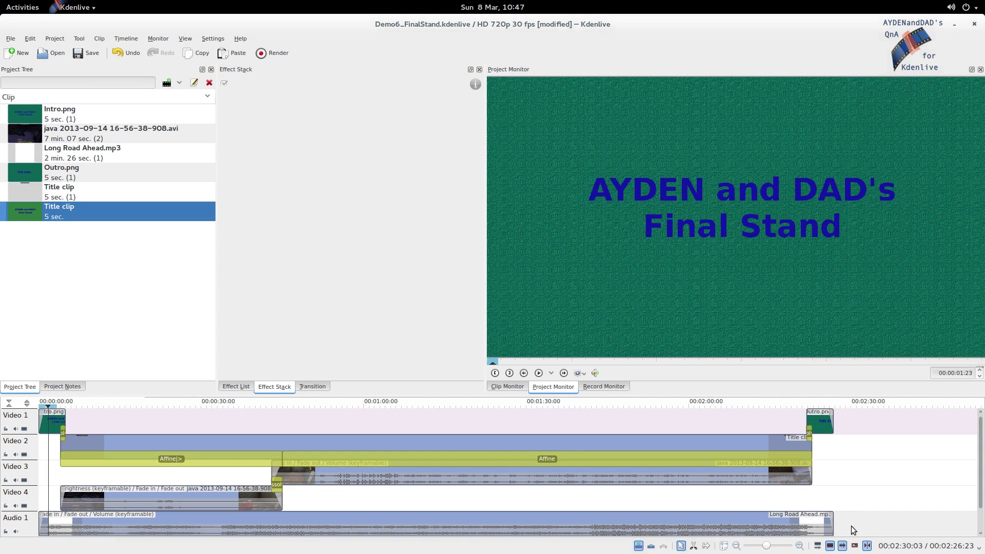
# Rename the new title clip to Intro2 and select Intro.png on Video 1
pyautogui.click(83, 214)
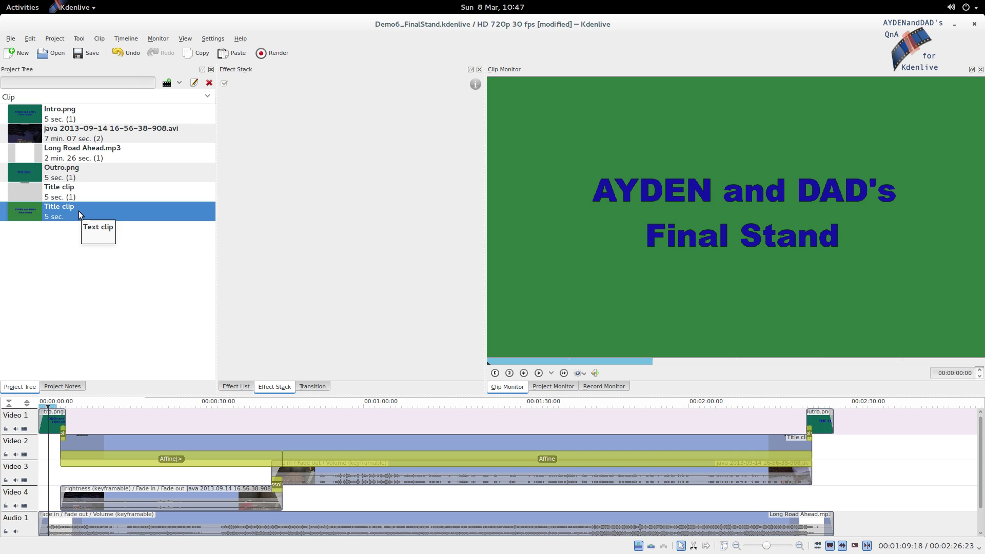
pyautogui.doubleClick(79, 212)
pyautogui.press('BackSpace')
pyautogui.write('Intro')
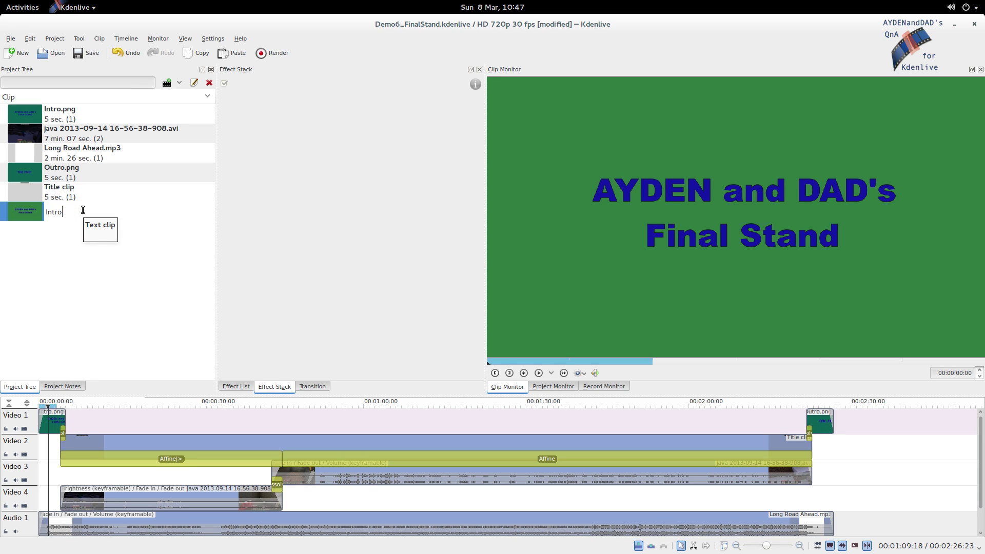
pyautogui.write('2')
pyautogui.press('Return')
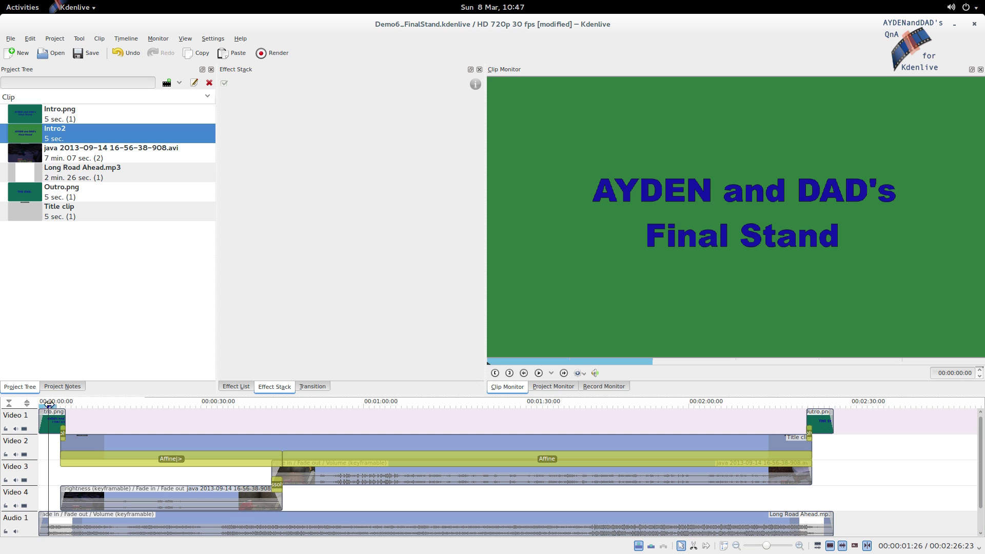
pyautogui.click(48, 420)
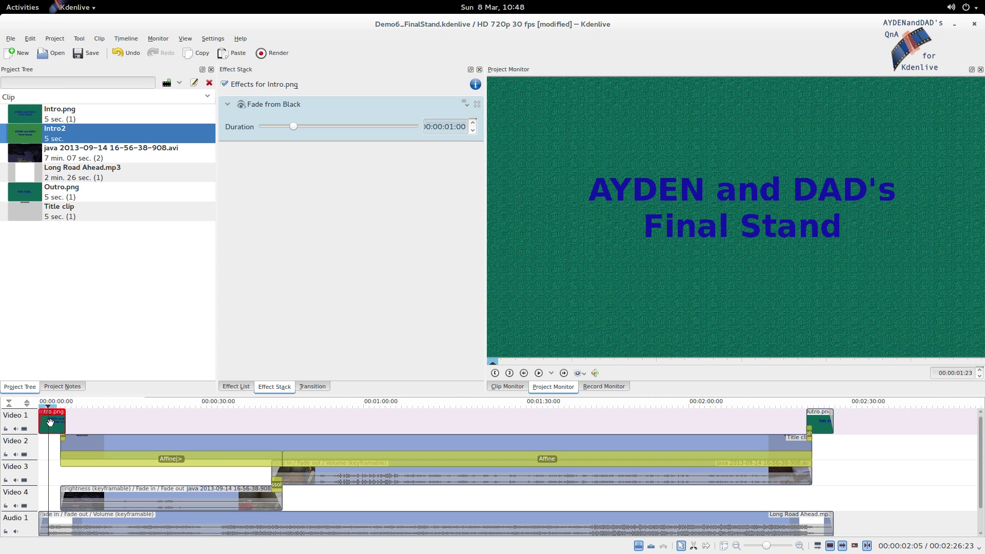
# Swap Intro.png for Intro2 on Video 1, delete its Affine transition, and move it to 00:00
pyautogui.press('Delete')
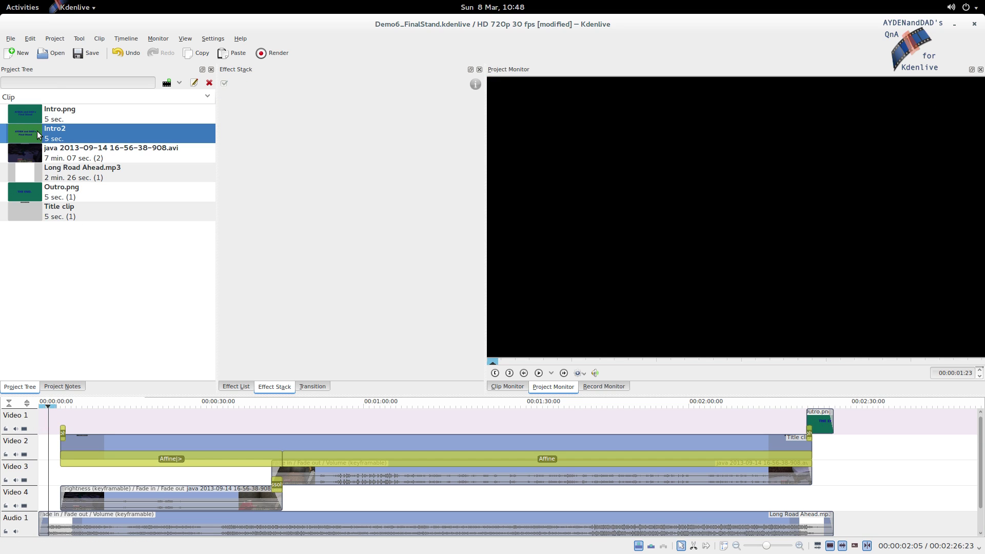
pyautogui.moveTo(38, 135); pyautogui.dragTo(78, 416)
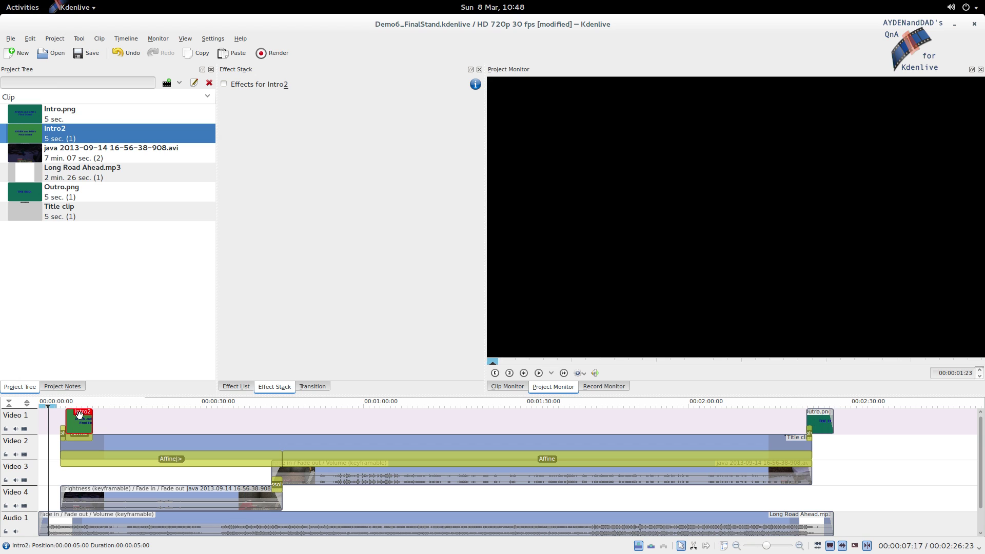
pyautogui.click(78, 436)
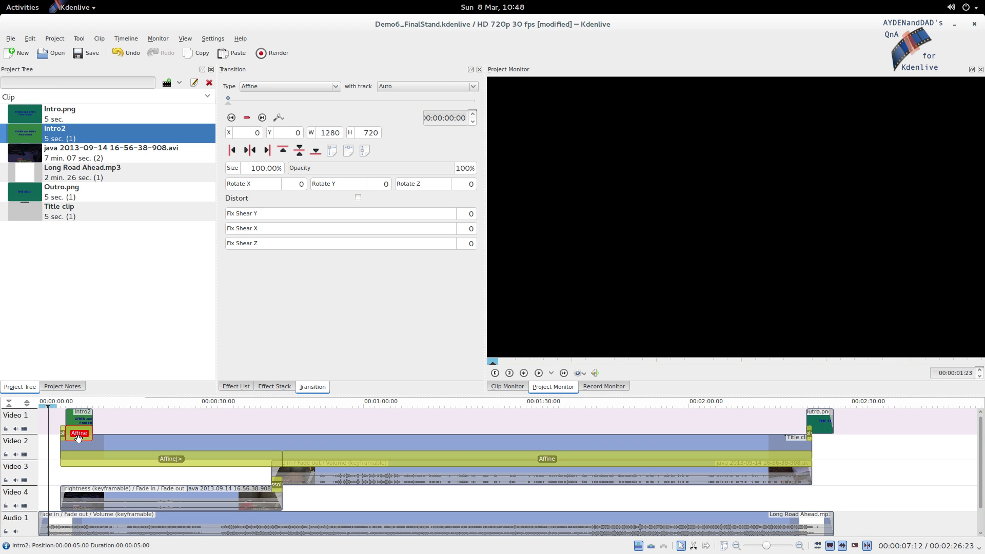
pyautogui.press('Delete')
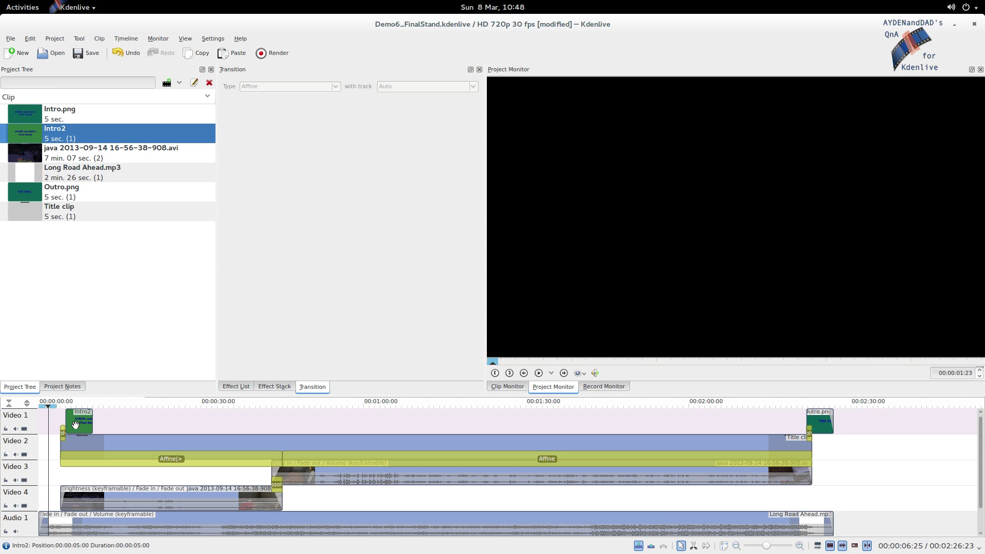
pyautogui.moveTo(78, 422); pyautogui.dragTo(51, 422)
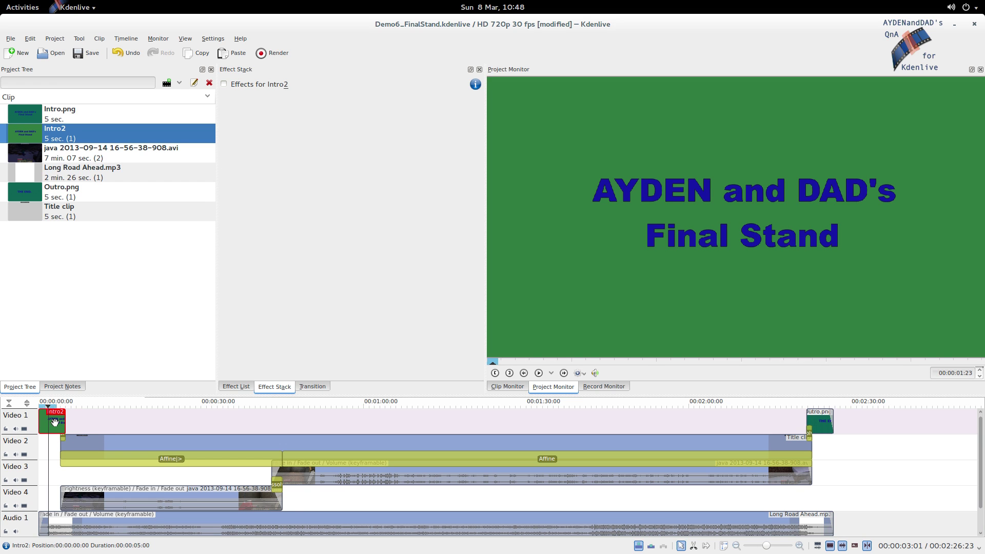
# Add a Fade from Black effect to Intro2 with a duration of 00:00:01:00
pyautogui.rightClick(59, 423)
pyautogui.moveTo(84, 416)
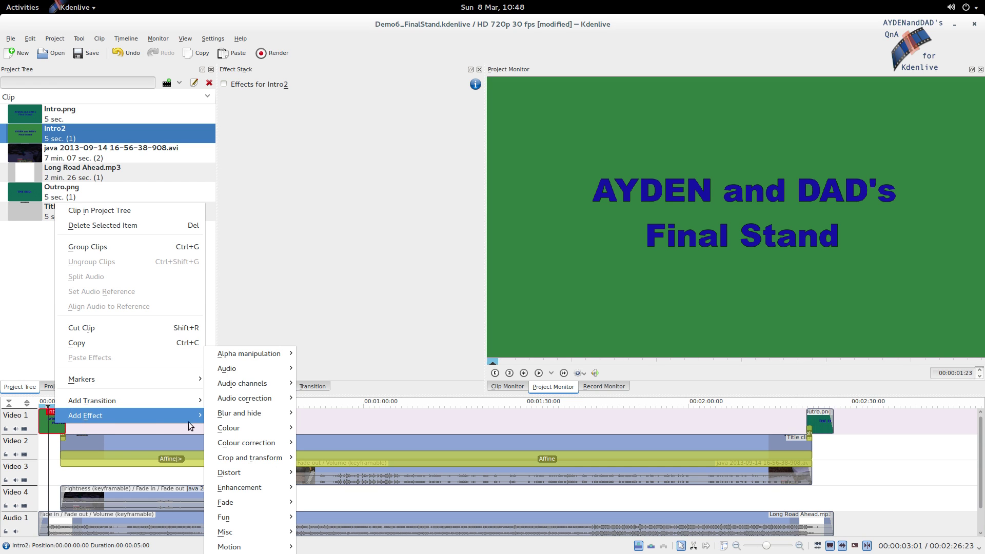
pyautogui.moveTo(226, 502)
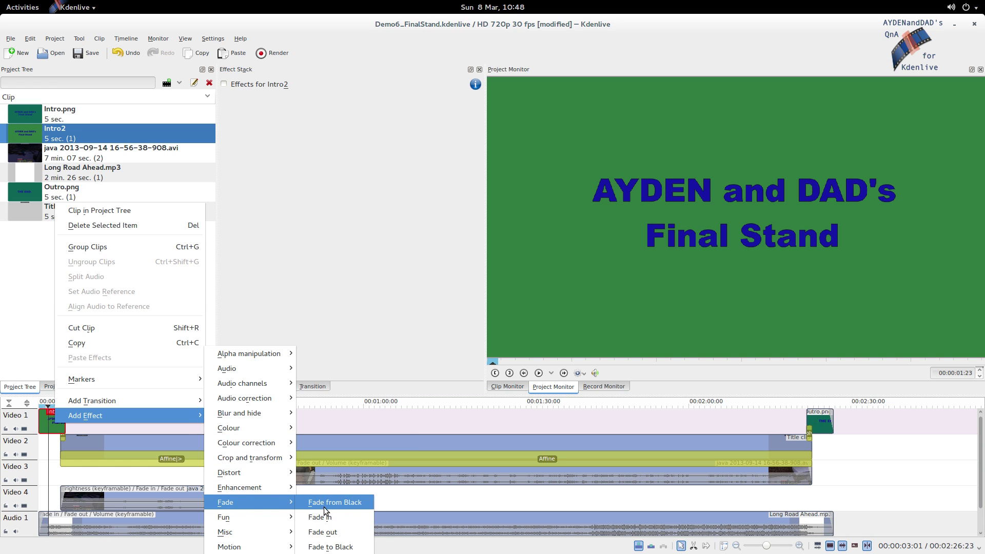
pyautogui.click(336, 507)
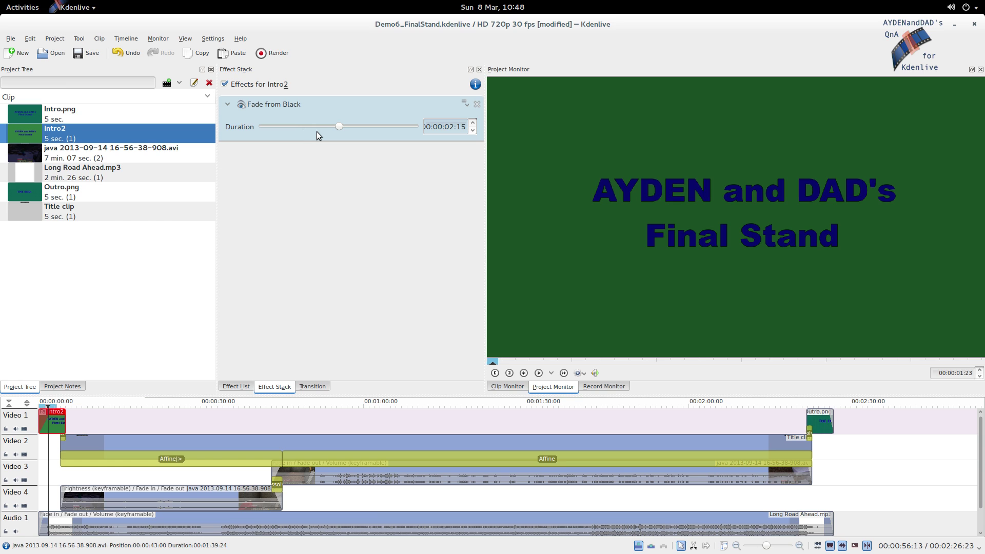
pyautogui.click(302, 127)
pyautogui.moveTo(305, 128); pyautogui.dragTo(304, 124)
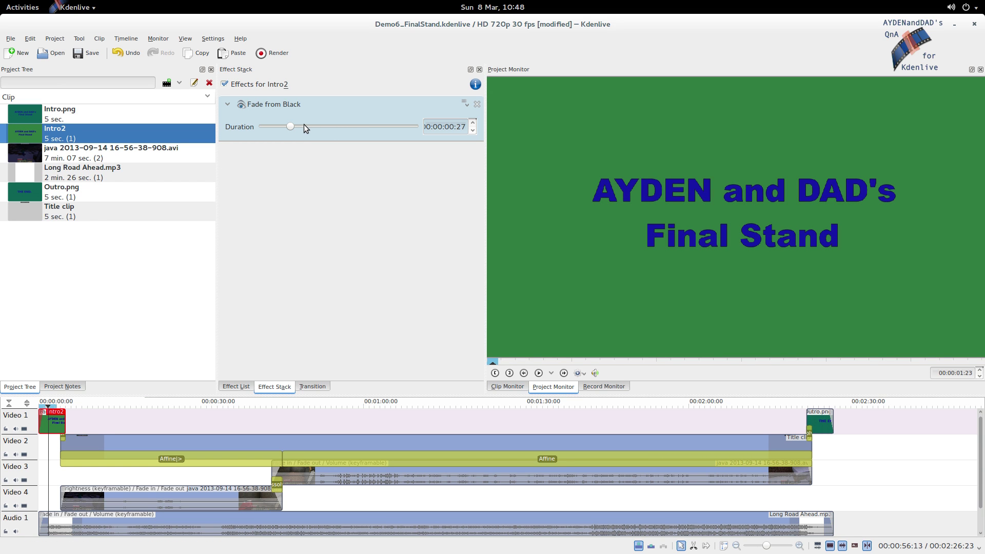
pyautogui.click(304, 124)
# Scrub from the start to preview the fade-in, then select the Outro.png clip
pyautogui.click(38, 468)
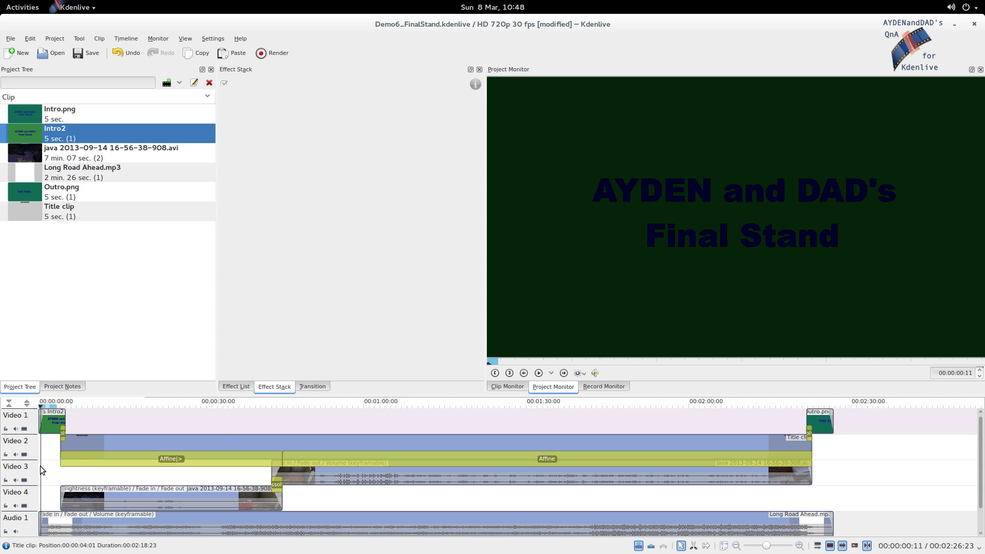
pyautogui.moveTo(41, 465)
pyautogui.mouseDown()
pyautogui.moveTo(73, 466)
pyautogui.moveTo(55, 466)
pyautogui.mouseUp()
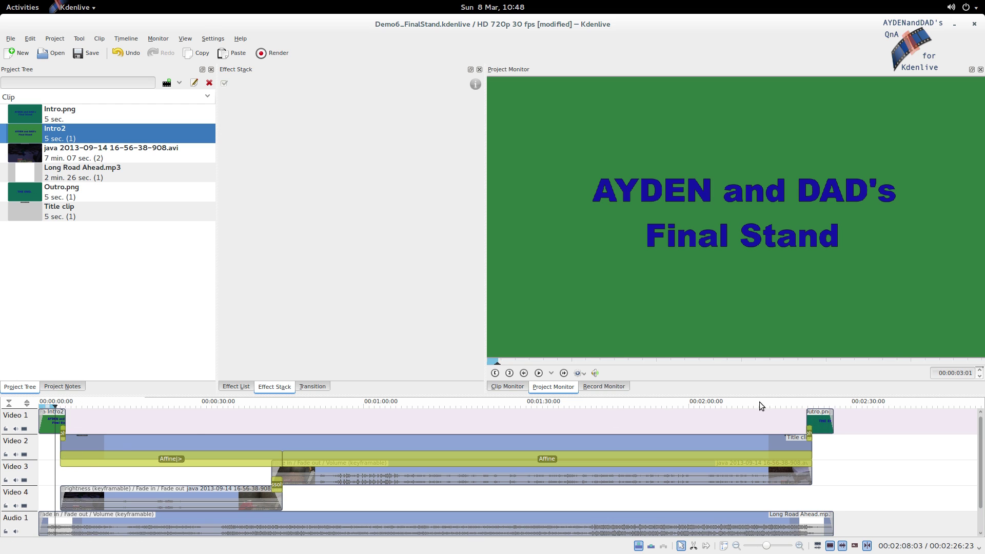
pyautogui.click(824, 423)
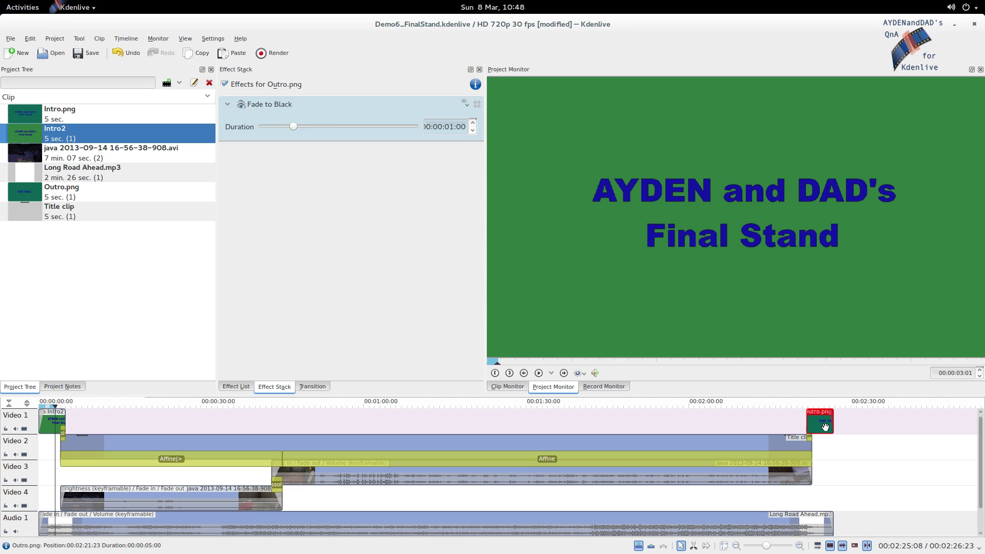
pyautogui.press('Delete')
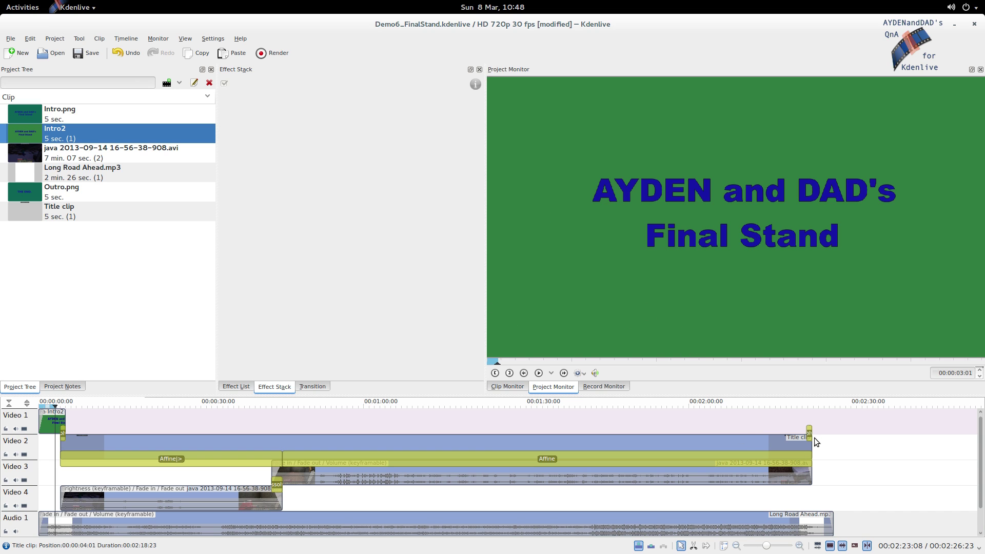
pyautogui.hotkey('ctrl', 'z')
pyautogui.click(822, 449)
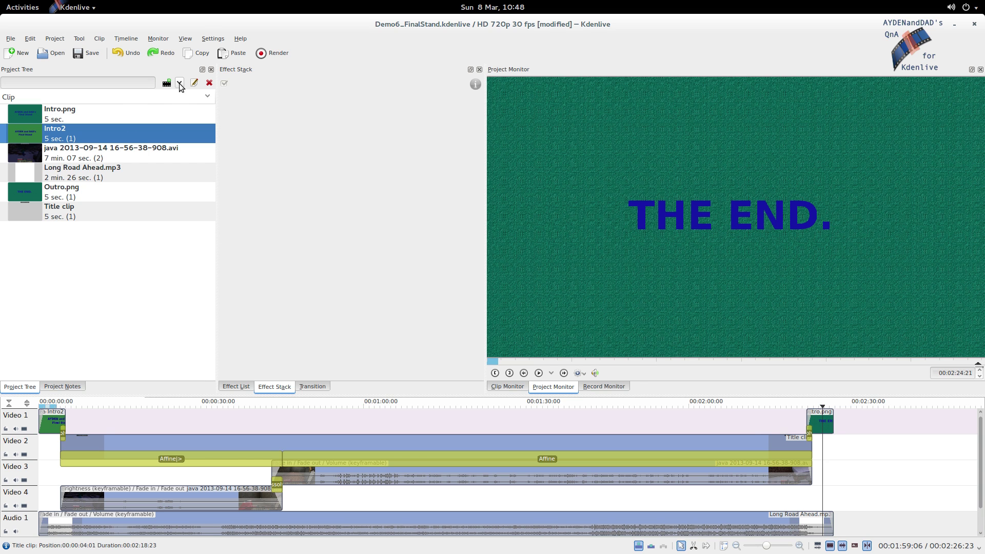
pyautogui.click(179, 84)
# Start a new title clip with the outro picture shown and place a text item
pyautogui.click(190, 139)
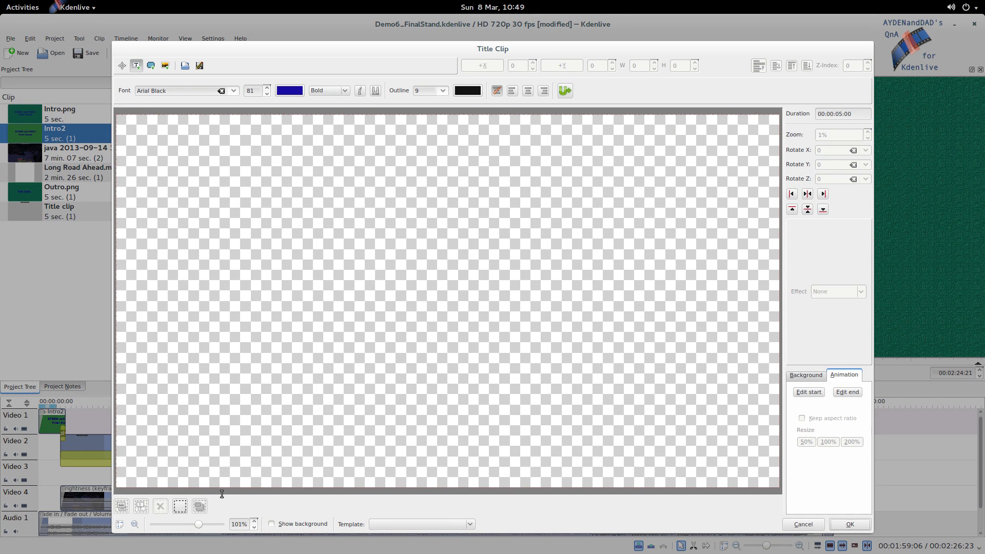
pyautogui.click(271, 524)
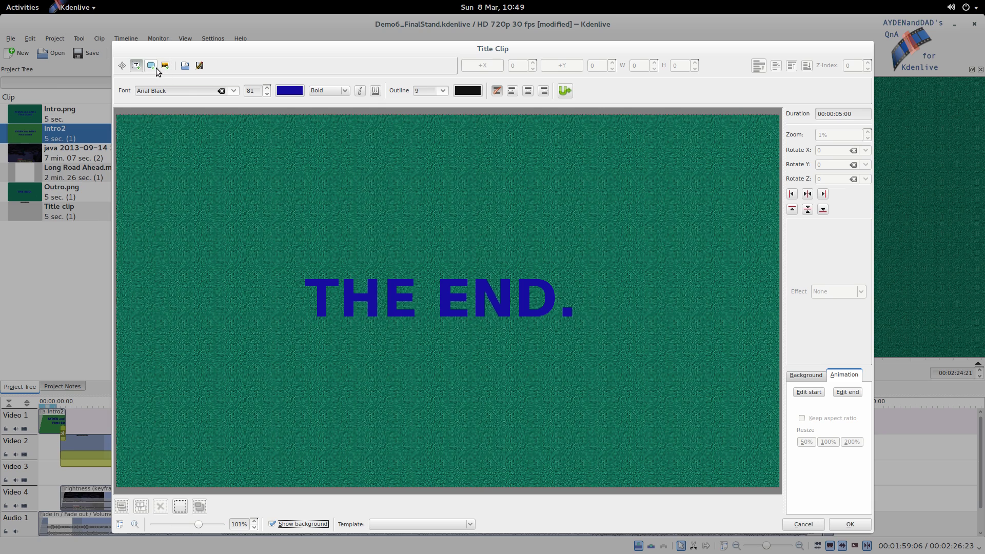
pyautogui.click(142, 67)
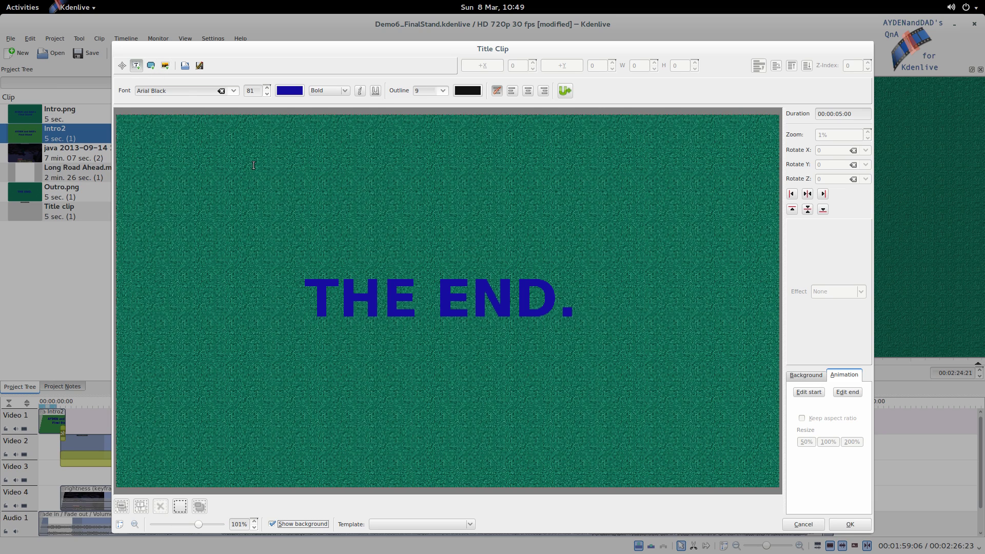
pyautogui.click(354, 195)
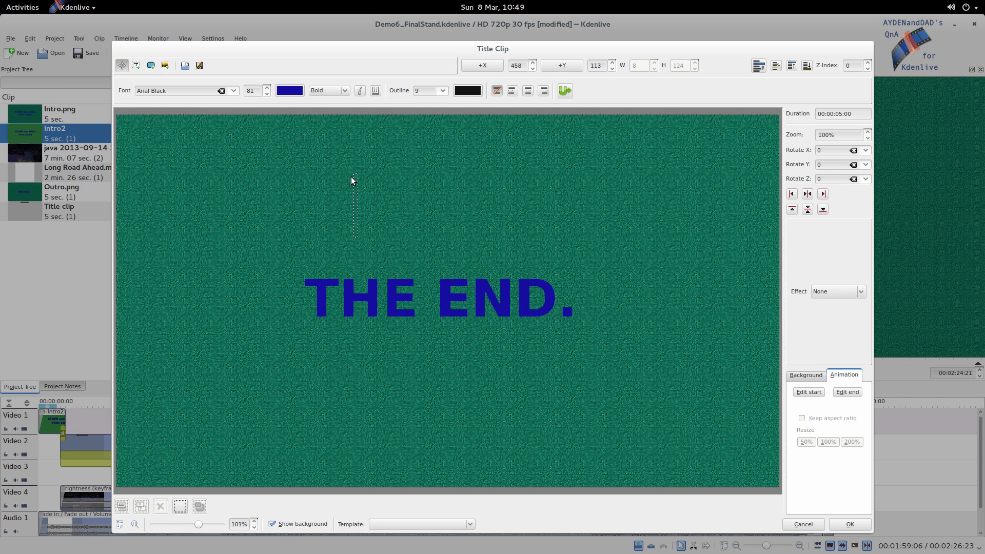
pyautogui.write('THE')
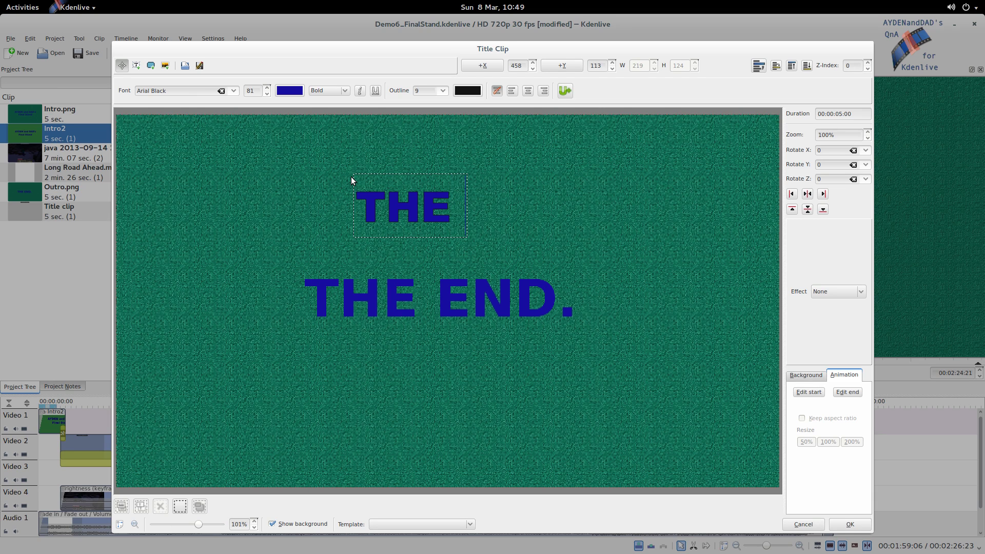
pyautogui.write(' END.')
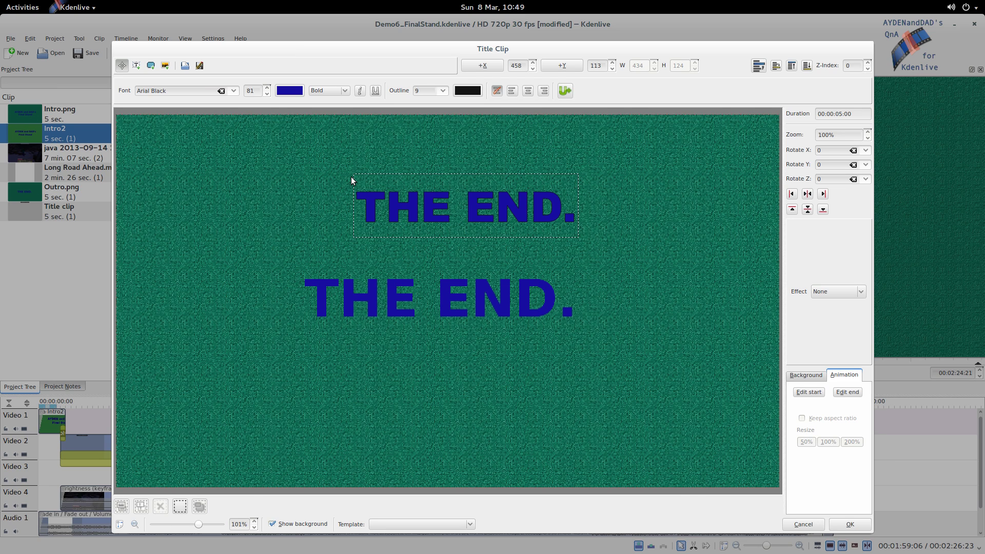
# Move the THE END. text onto the outro picture's existing lettering
pyautogui.click(433, 154)
pyautogui.moveTo(436, 191); pyautogui.dragTo(382, 286)
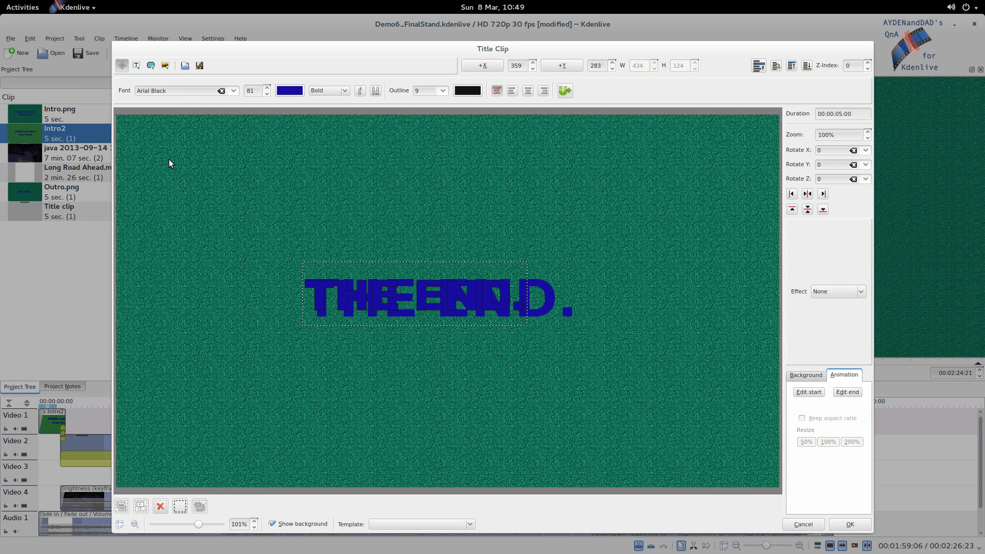
pyautogui.scroll(4, 254, 91)
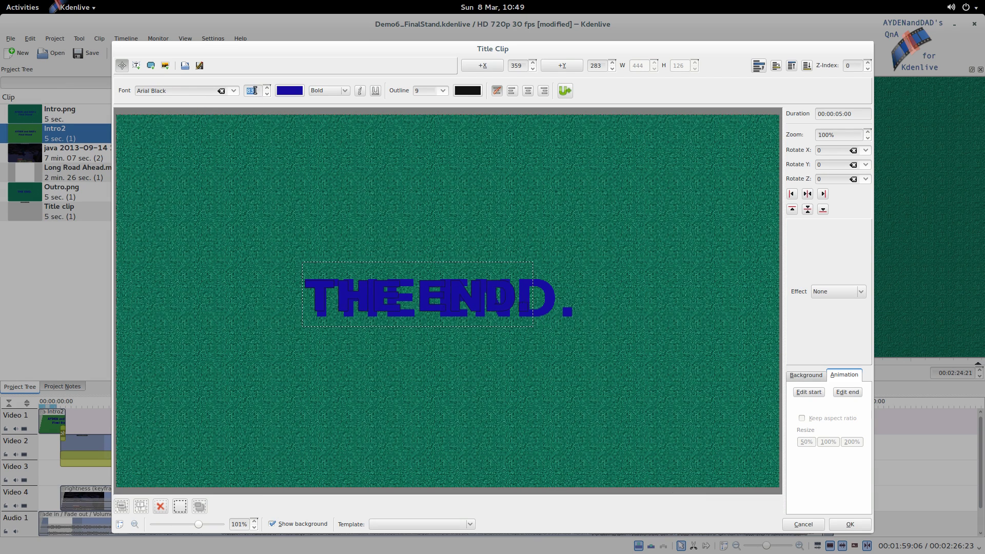
pyautogui.scroll(4, 254, 90)
pyautogui.scroll(4, 255, 90)
pyautogui.scroll(4, 257, 90)
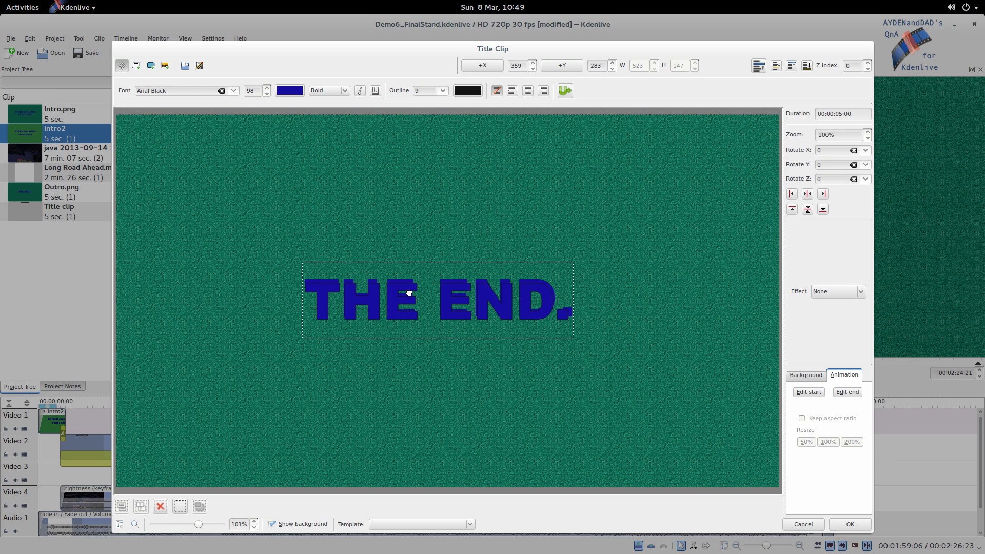
pyautogui.moveTo(409, 299); pyautogui.dragTo(408, 293)
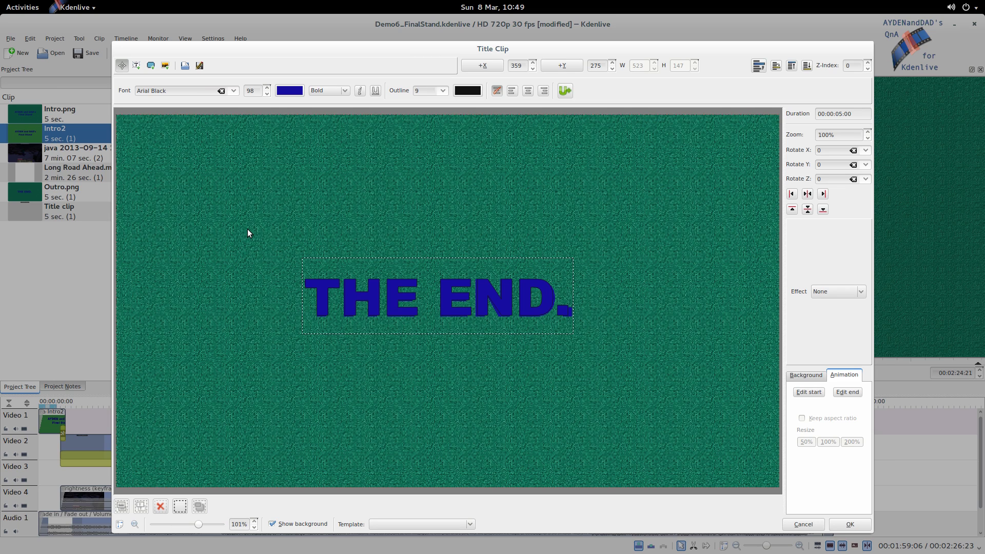
# Hide the background picture and draw a green rectangle covering the entire frame
pyautogui.click(272, 524)
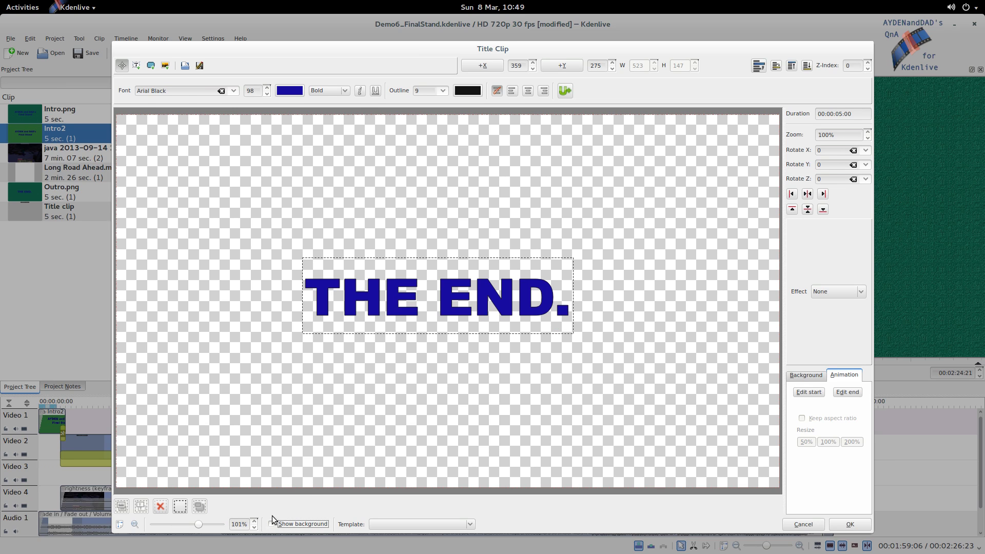
pyautogui.click(152, 66)
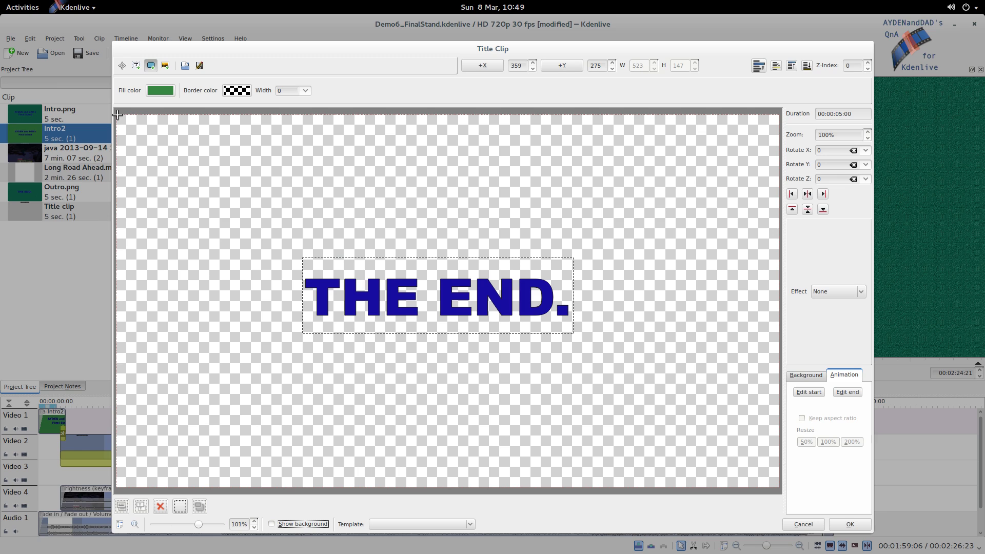
pyautogui.click(117, 114)
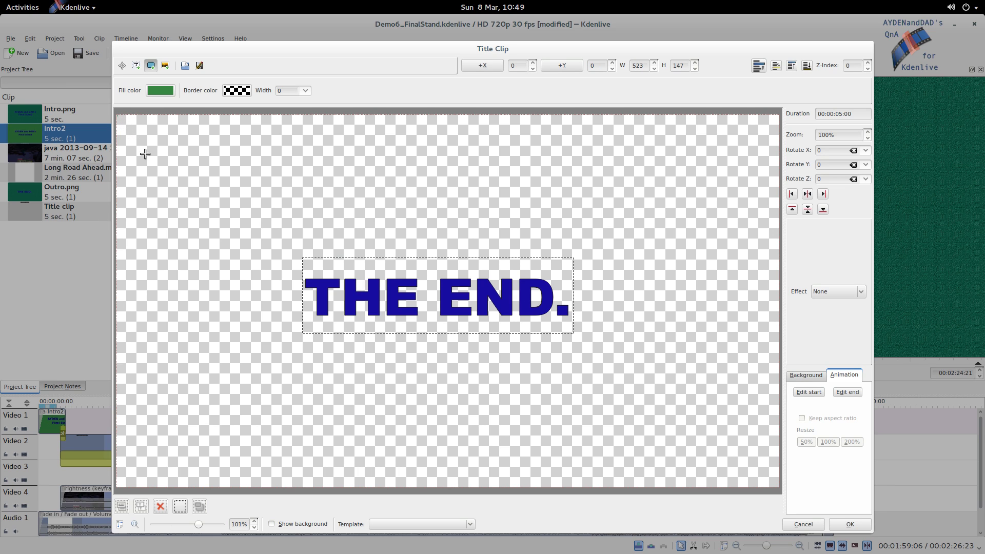
pyautogui.click(151, 67)
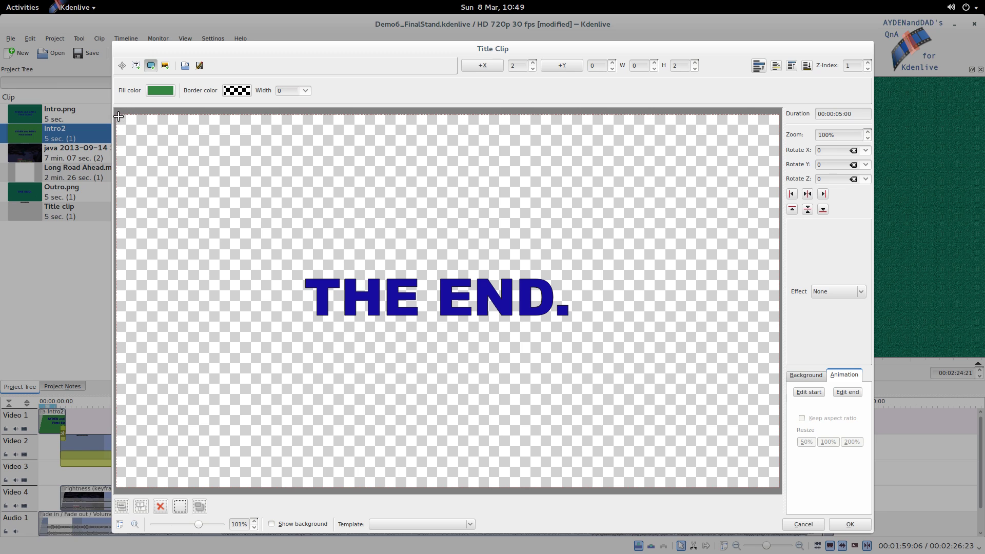
pyautogui.moveTo(117, 114)
pyautogui.mouseDown()
pyautogui.moveTo(823, 459)
pyautogui.moveTo(775, 481)
pyautogui.mouseUp()
pyautogui.moveTo(637, 480); pyautogui.dragTo(640, 483)
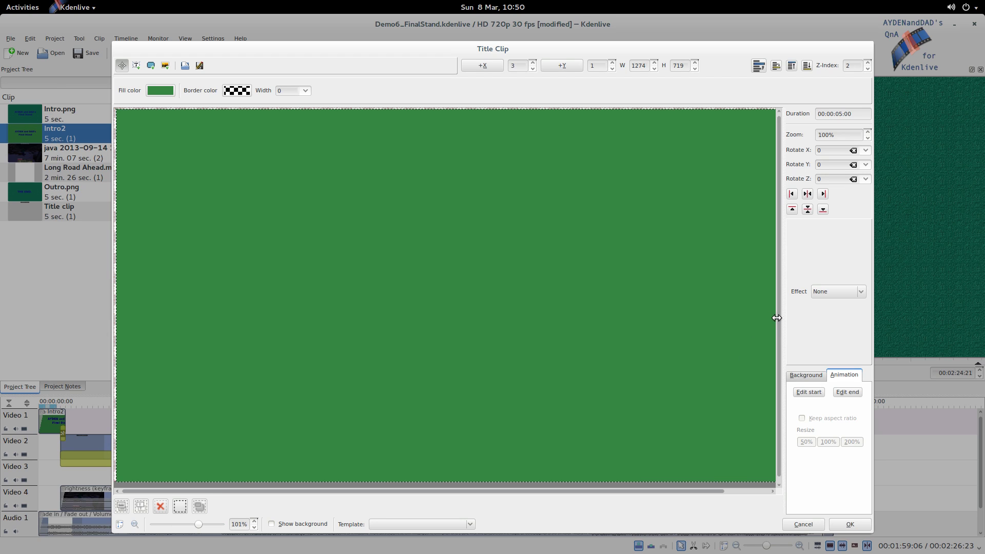
pyautogui.moveTo(774, 318); pyautogui.dragTo(782, 318)
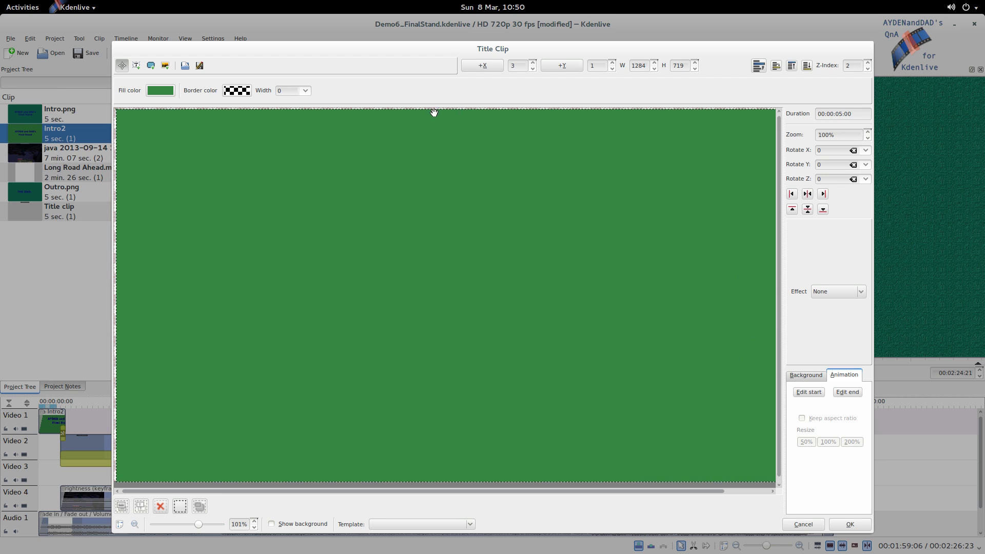
pyautogui.moveTo(430, 111); pyautogui.dragTo(429, 105)
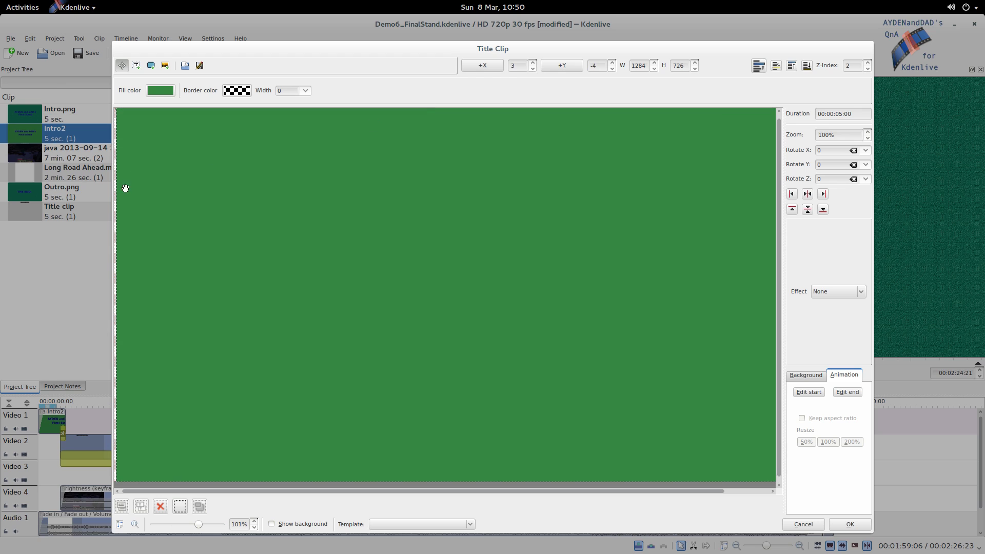
pyautogui.moveTo(117, 204); pyautogui.dragTo(113, 205)
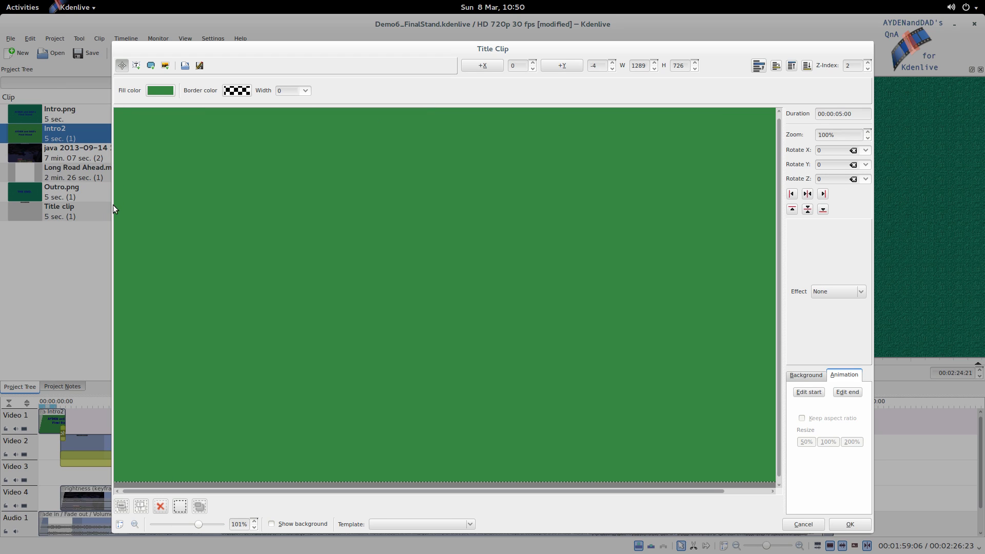
# Send the green rectangle behind the text and centre THE END. in the frame
pyautogui.click(760, 67)
pyautogui.click(513, 298)
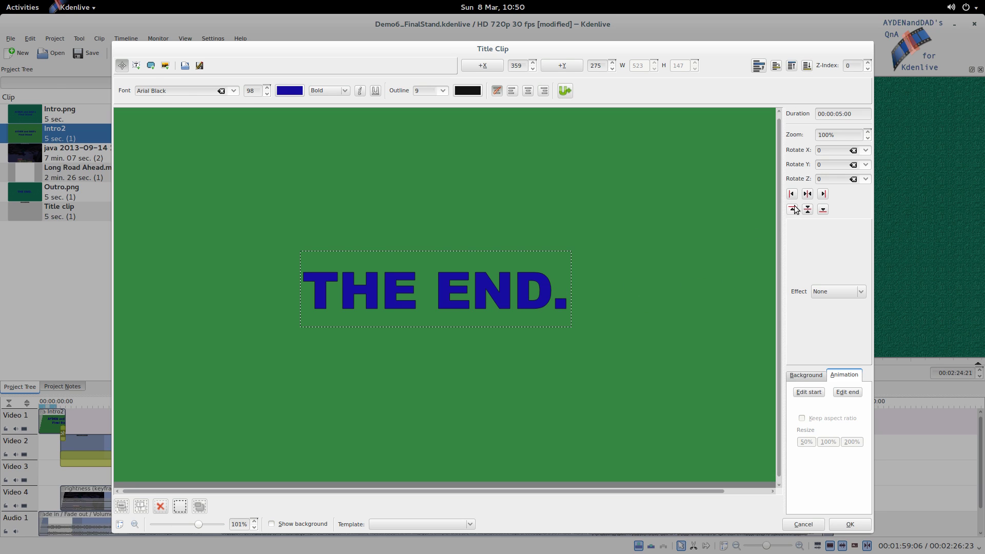
pyautogui.click(807, 193)
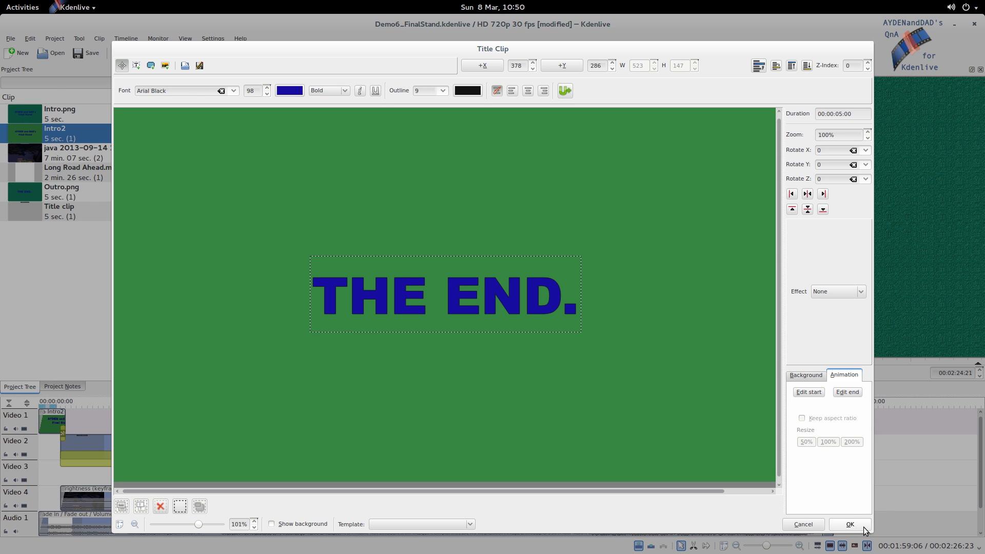
# Create the THE END. title clip and rename it Outro2 in the Project Tree
pyautogui.click(850, 524)
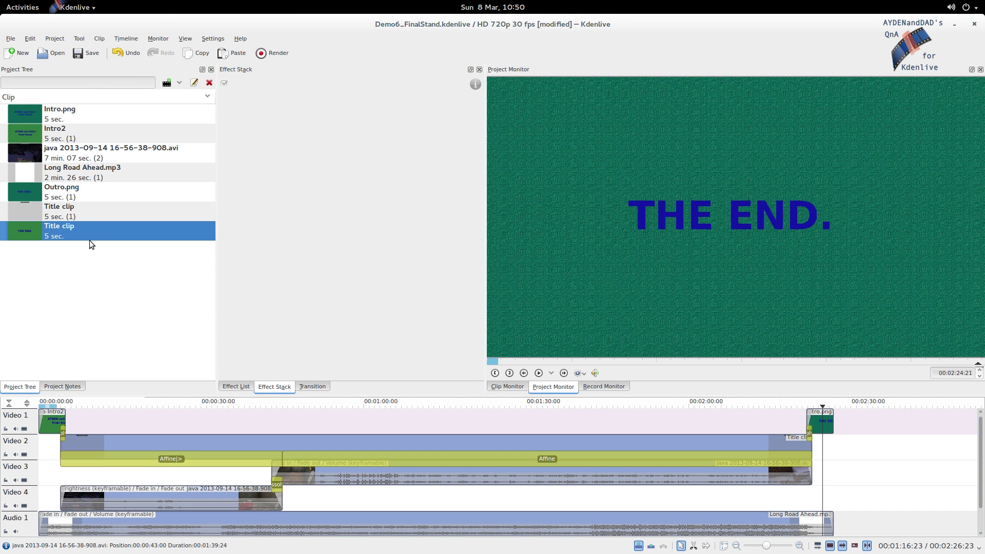
pyautogui.doubleClick(79, 230)
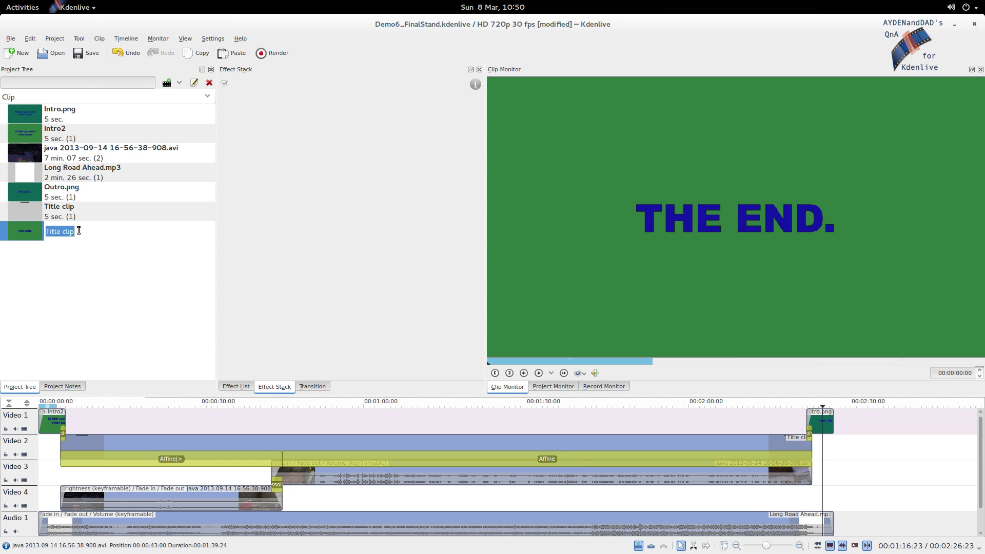
pyautogui.write('Outro2')
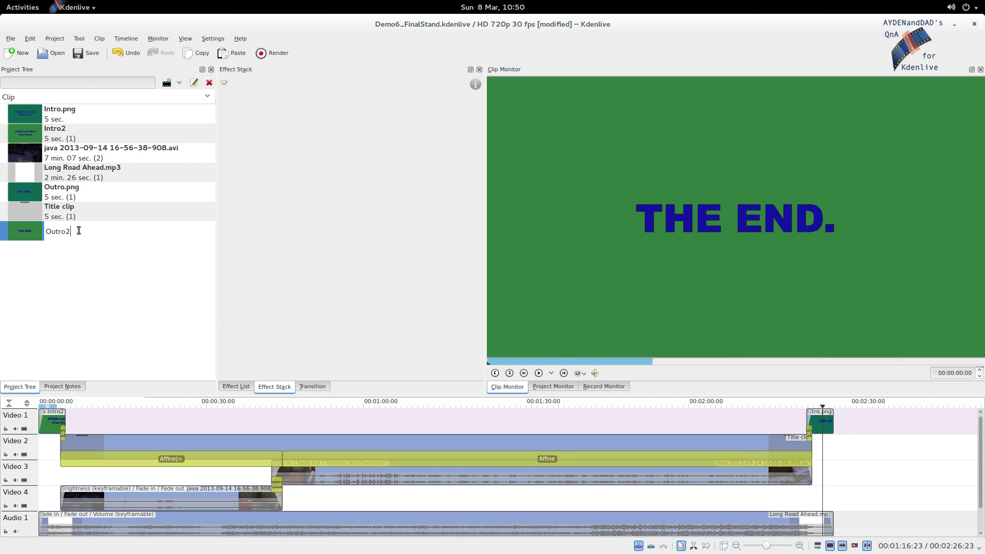
pyautogui.press('Return')
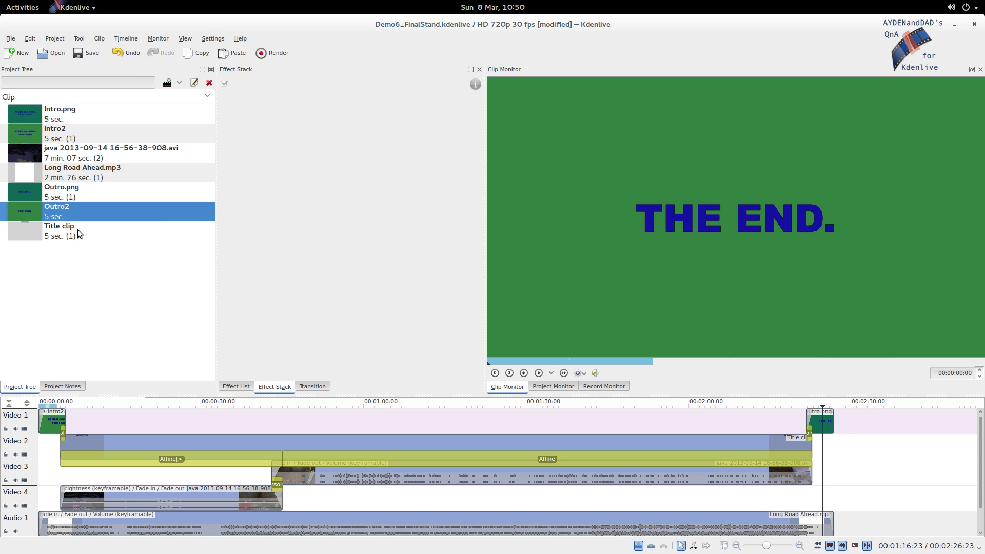
# Replace Outro.png at the end of Video 1 with the Outro2 clip
pyautogui.click(824, 421)
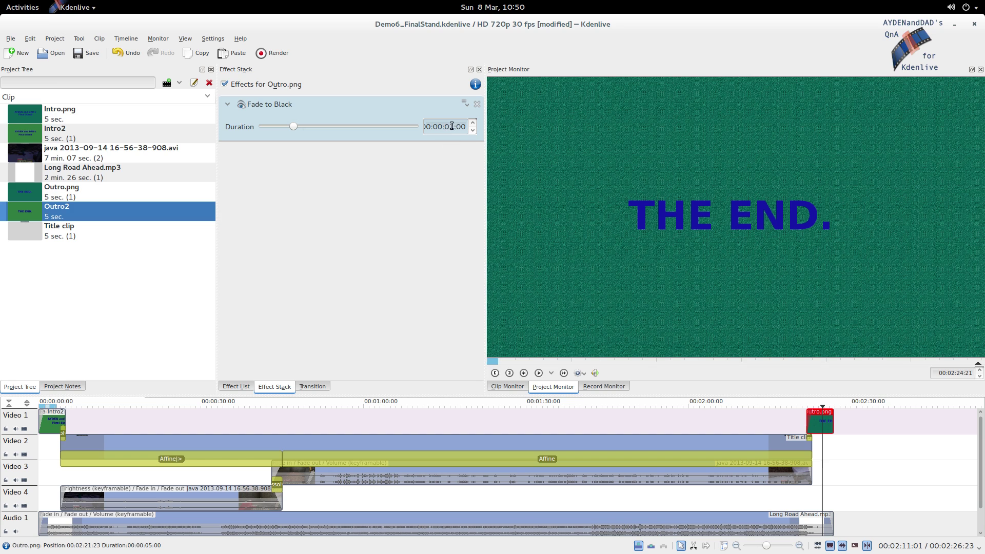
pyautogui.press('Delete')
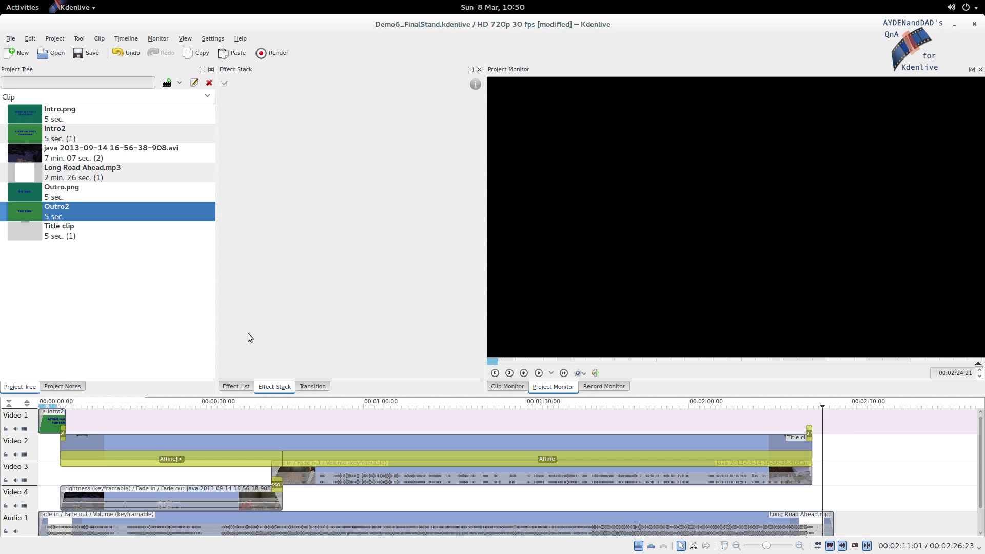
pyautogui.moveTo(21, 213)
pyautogui.mouseDown()
pyautogui.moveTo(770, 423)
pyautogui.moveTo(808, 424)
pyautogui.mouseUp()
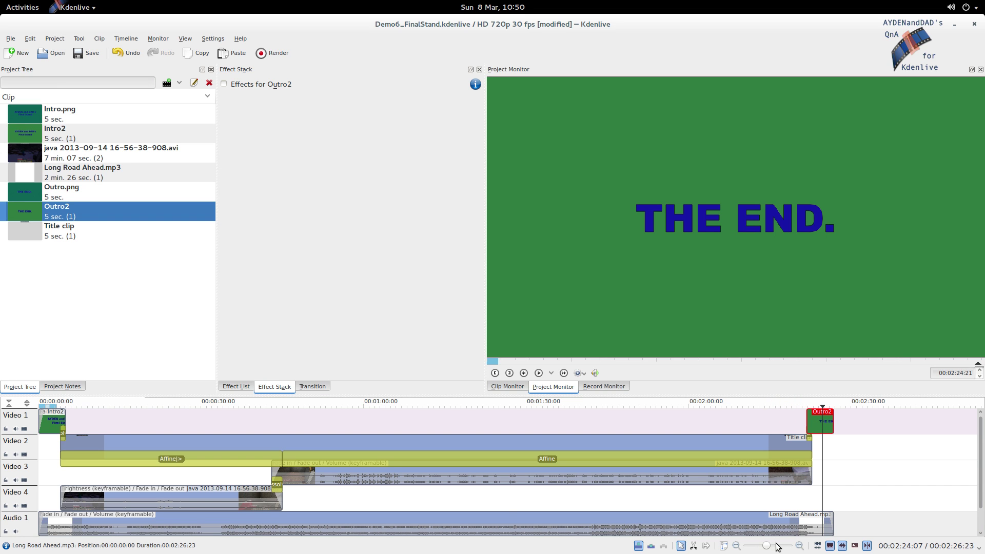
pyautogui.moveTo(766, 546); pyautogui.dragTo(779, 546)
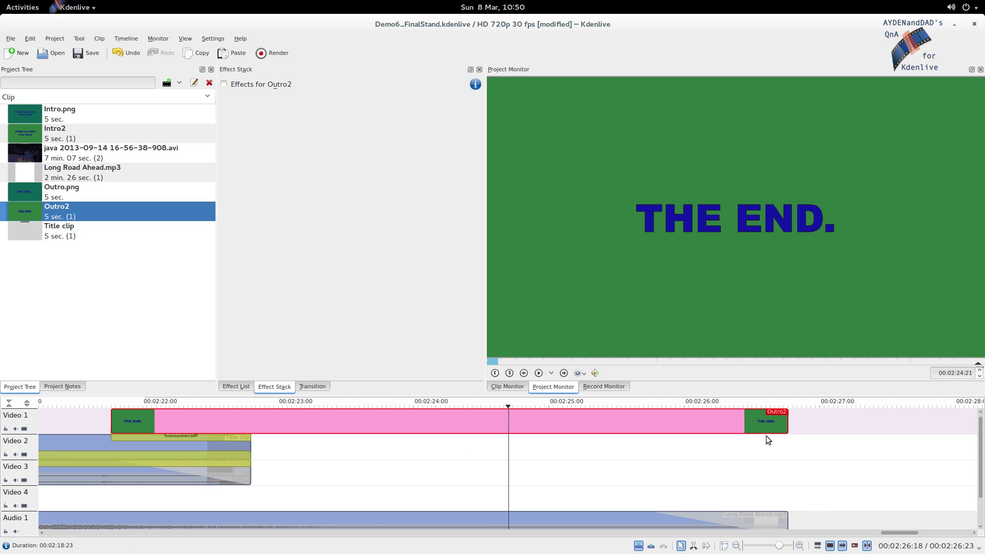
# Give Outro2 a one-second Fade to Black and preview the project's ending
pyautogui.rightClick(263, 414)
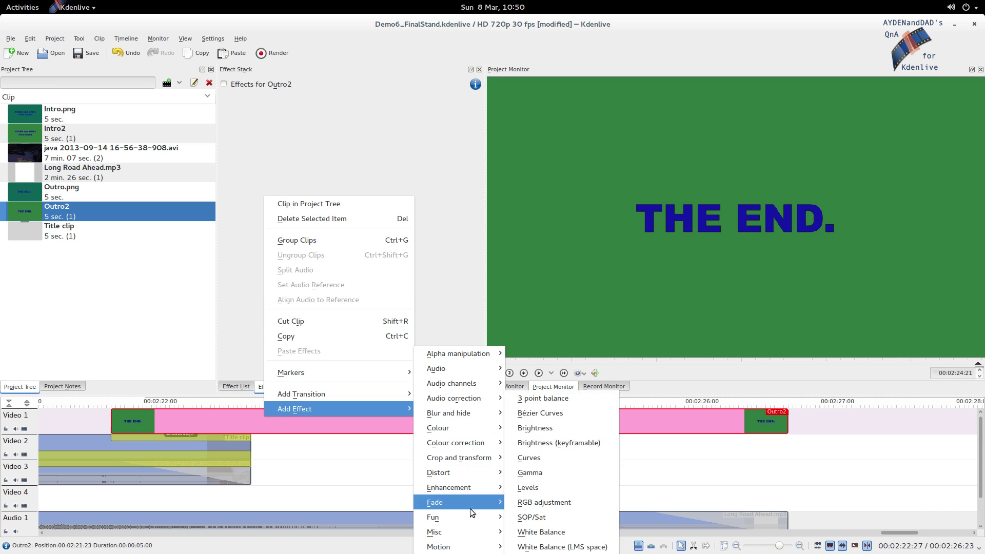
pyautogui.moveTo(435, 501)
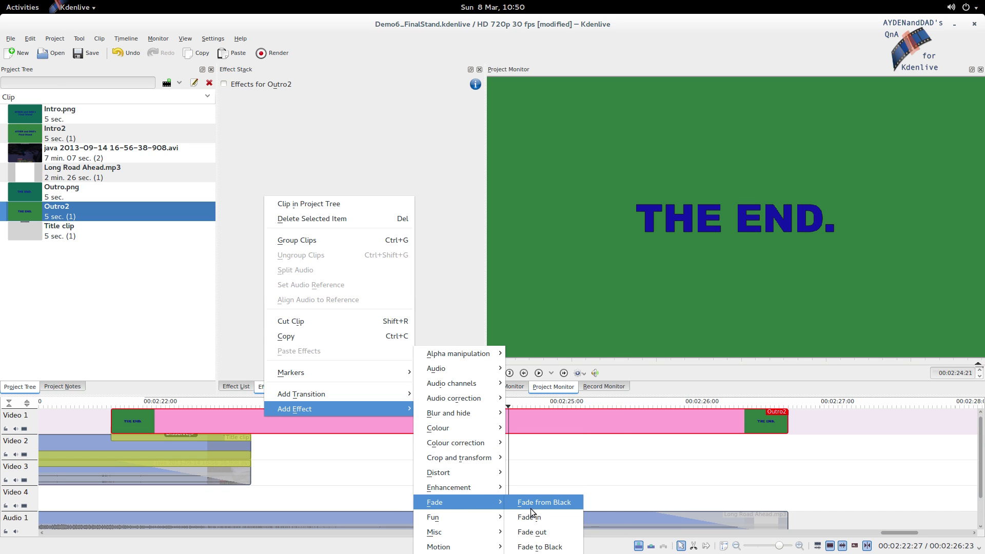
pyautogui.click(535, 547)
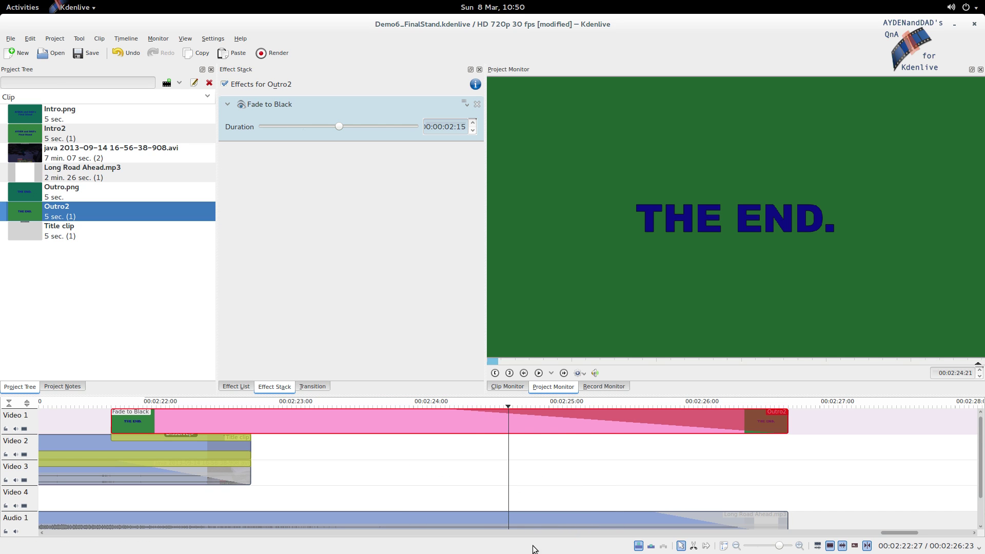
pyautogui.click(290, 124)
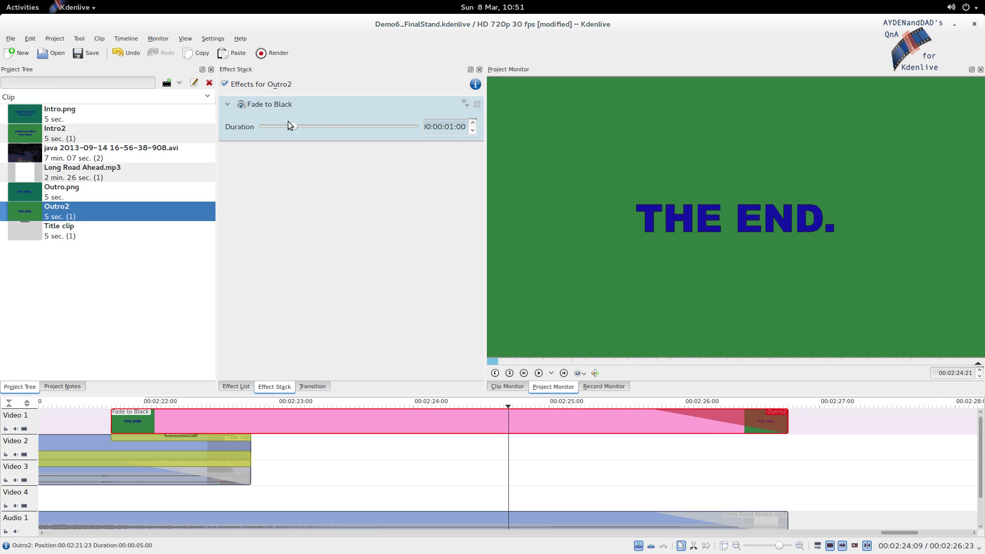
pyautogui.click(724, 547)
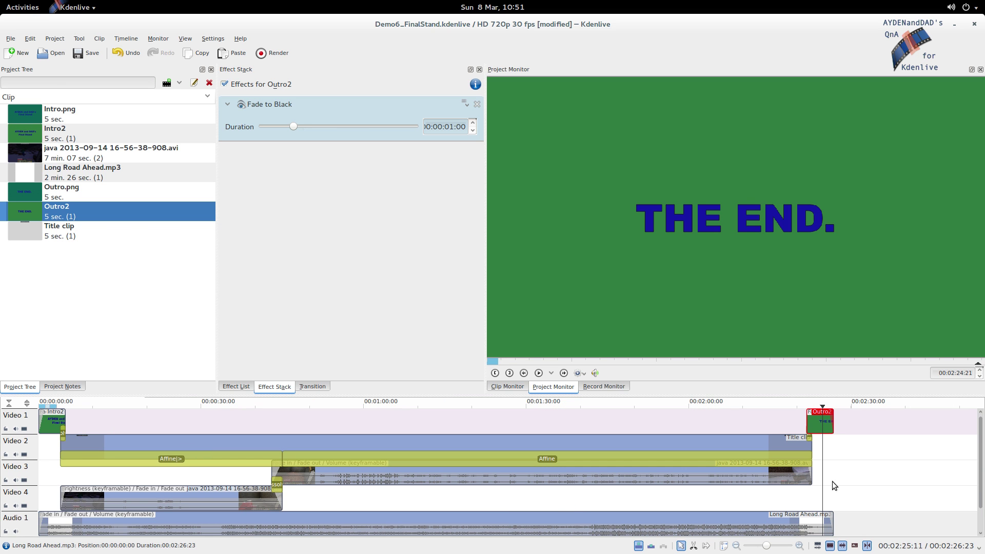
pyautogui.moveTo(802, 501); pyautogui.dragTo(827, 501)
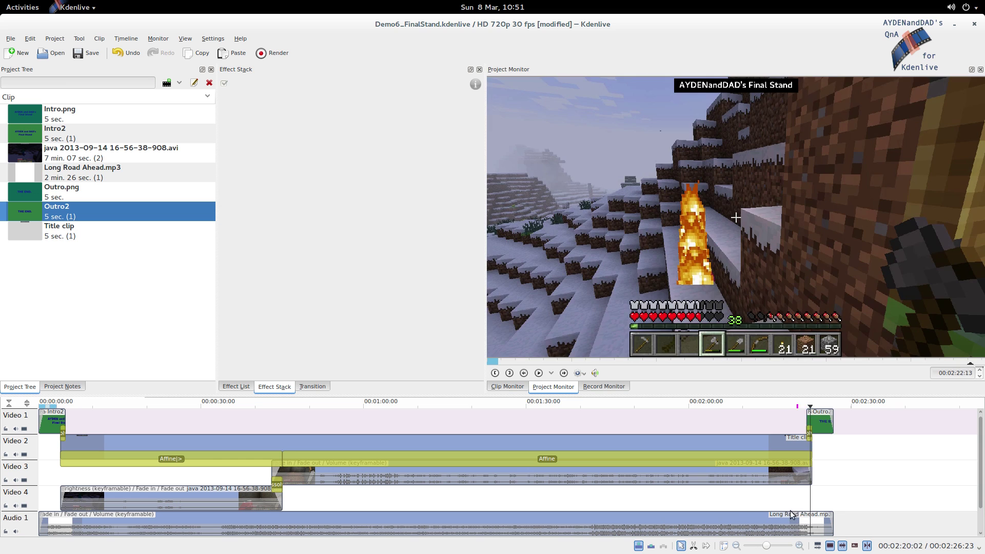
pyautogui.moveTo(826, 501); pyautogui.dragTo(801, 508)
pyautogui.click(744, 516)
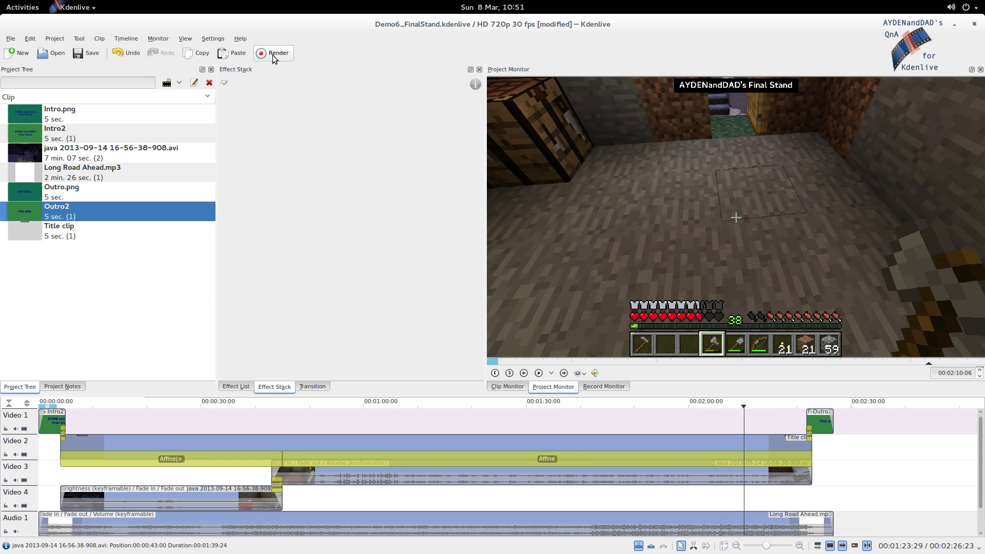
# Queue an H.264/AAC render to Demo7_FinalStand.mp4, changing Demo6 to Demo7
pyautogui.click(273, 54)
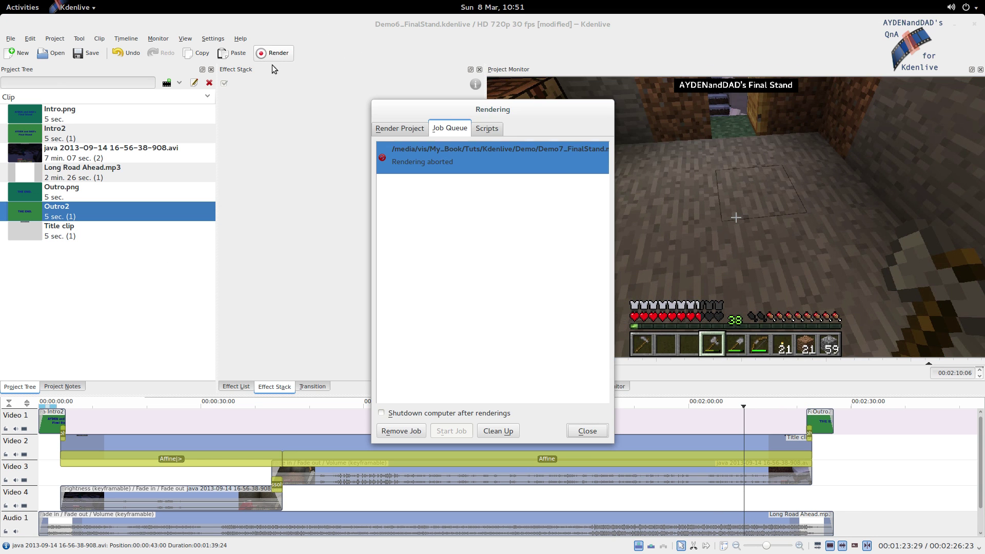
pyautogui.click(401, 128)
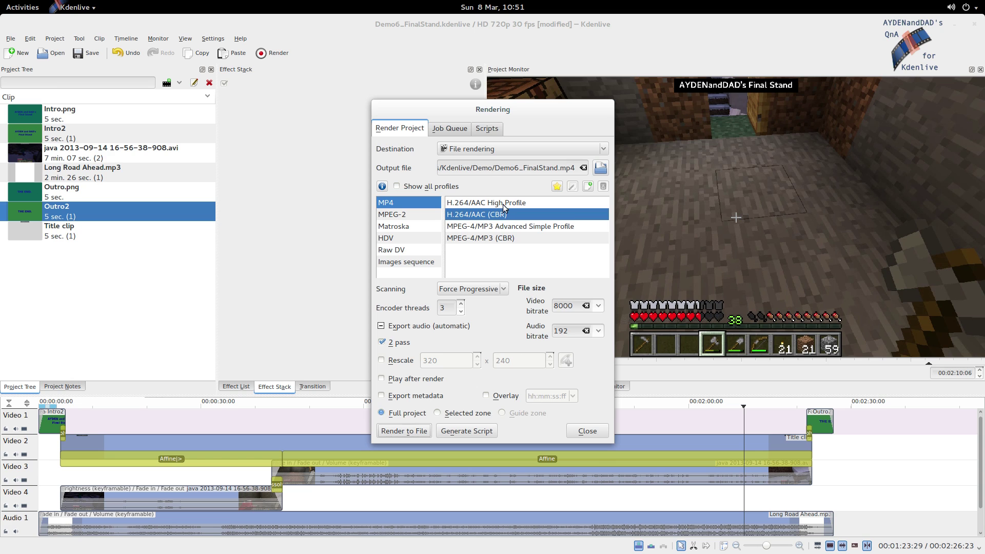
pyautogui.moveTo(513, 167); pyautogui.dragTo(519, 167)
pyautogui.write('7')
pyautogui.click(413, 430)
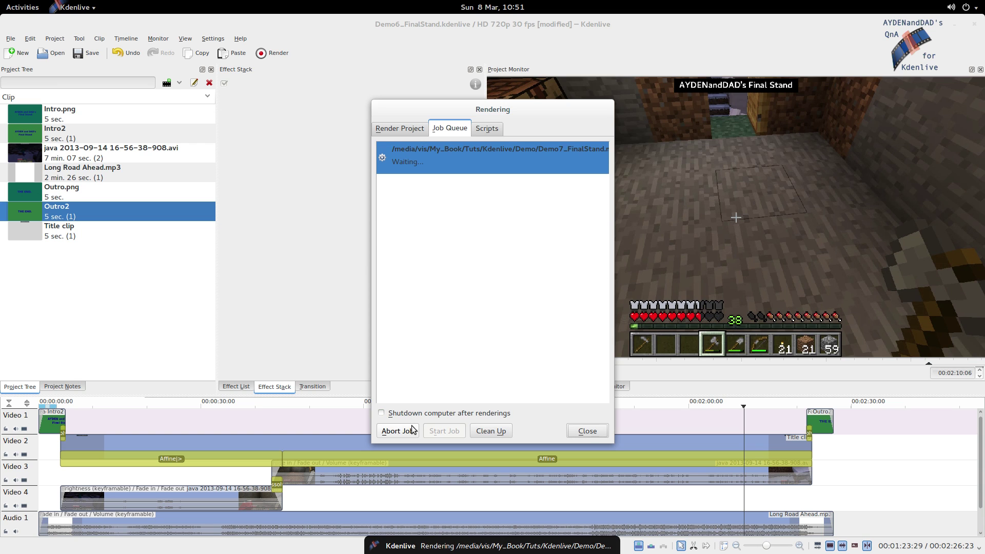